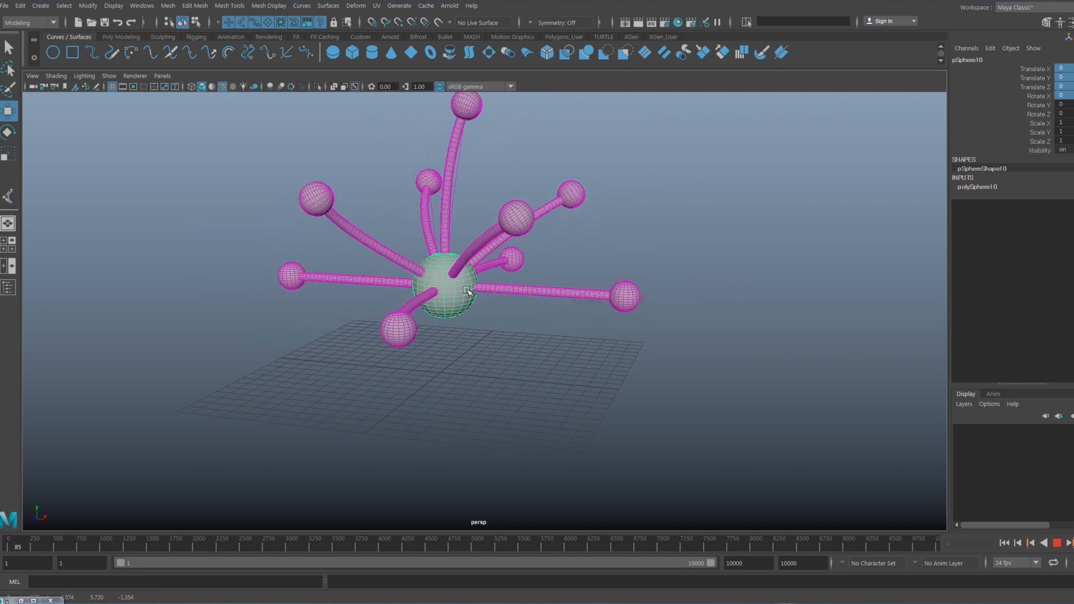
- Test the finished wiggly object by moving its central sphere during playback, and stop the playback
drag(446, 283, 529, 304)
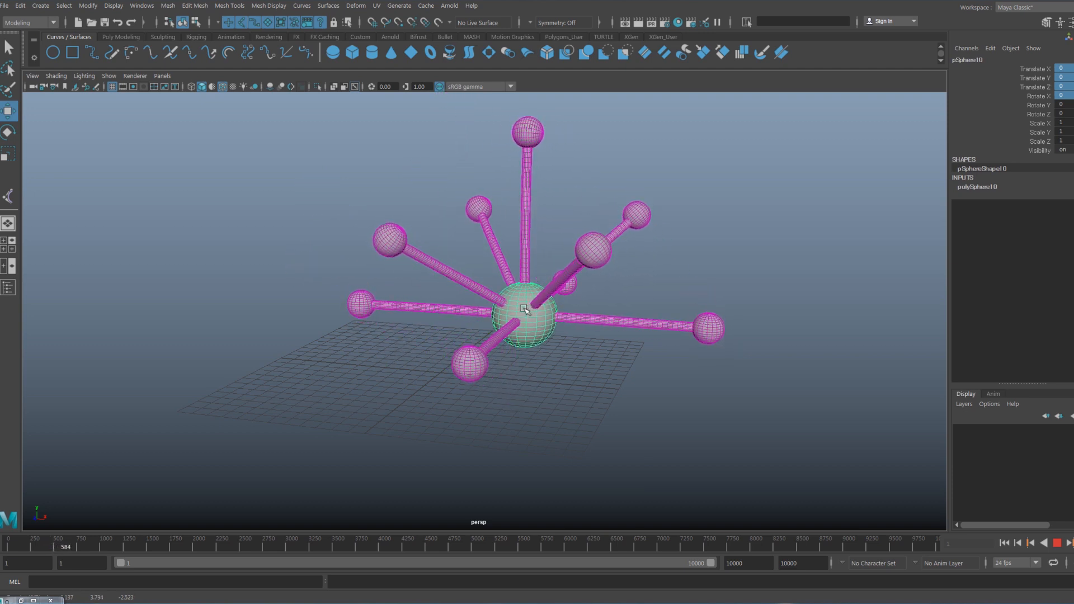
click(1057, 543)
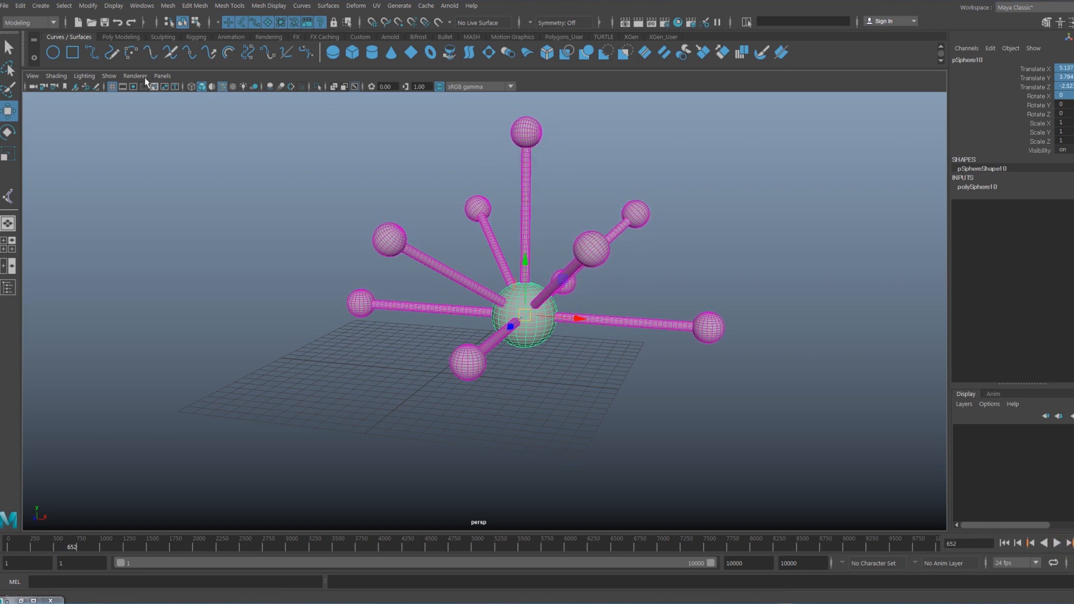
- Start a new scene without saving the changes to wigglyObject.mb
click(79, 25)
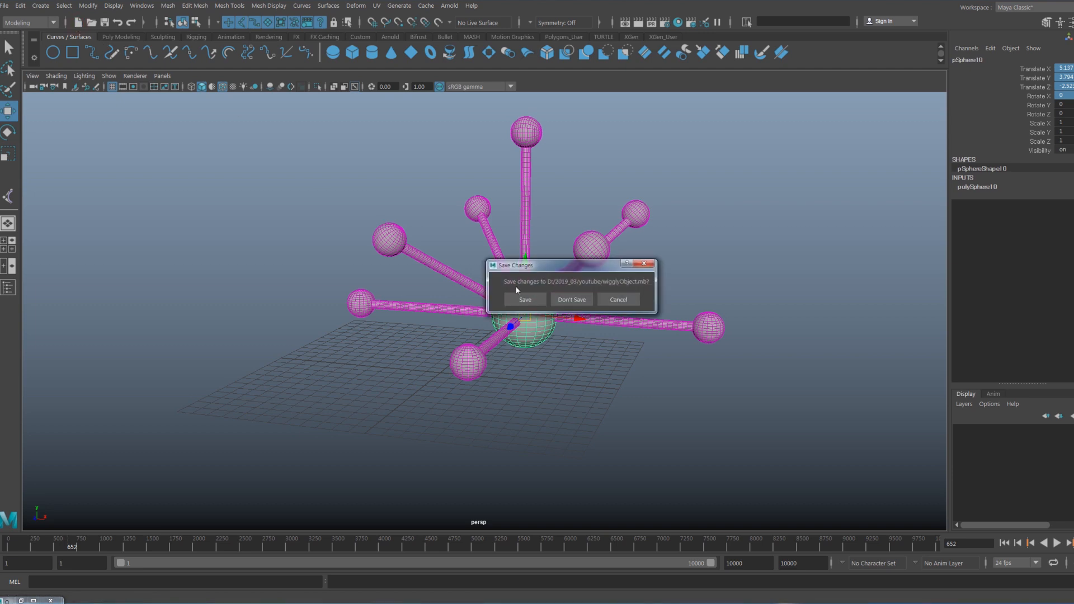
click(567, 301)
alt+drag(575, 322, 486, 300)
key(w)
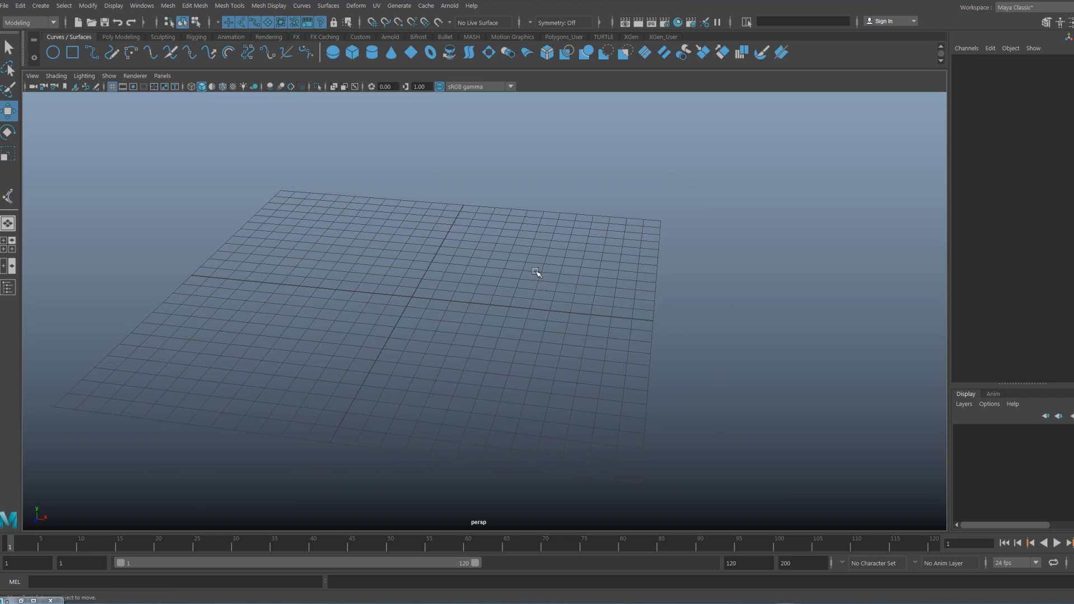
alt+drag(385, 248, 384, 254)
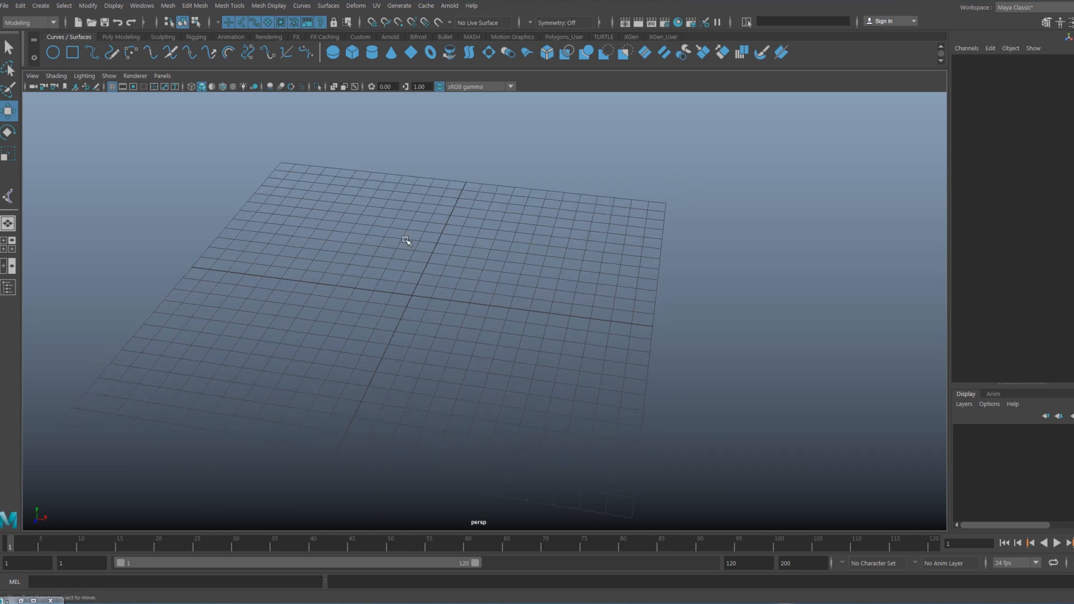
- Create a polygon cylinder at the origin and set its Rotate Z to 90
alt+drag(422, 270, 422, 271)
shift+right_click(423, 271)
shift+right_drag(422, 269, 361, 271)
key(e)
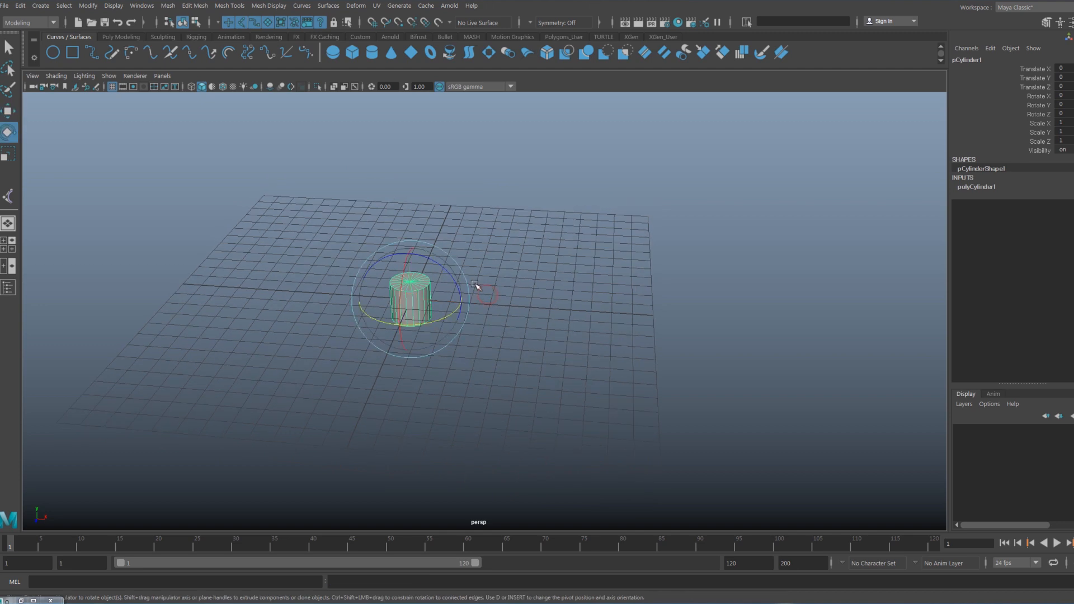
drag(448, 272, 473, 319)
click(1066, 114)
text(90)
key(Return)
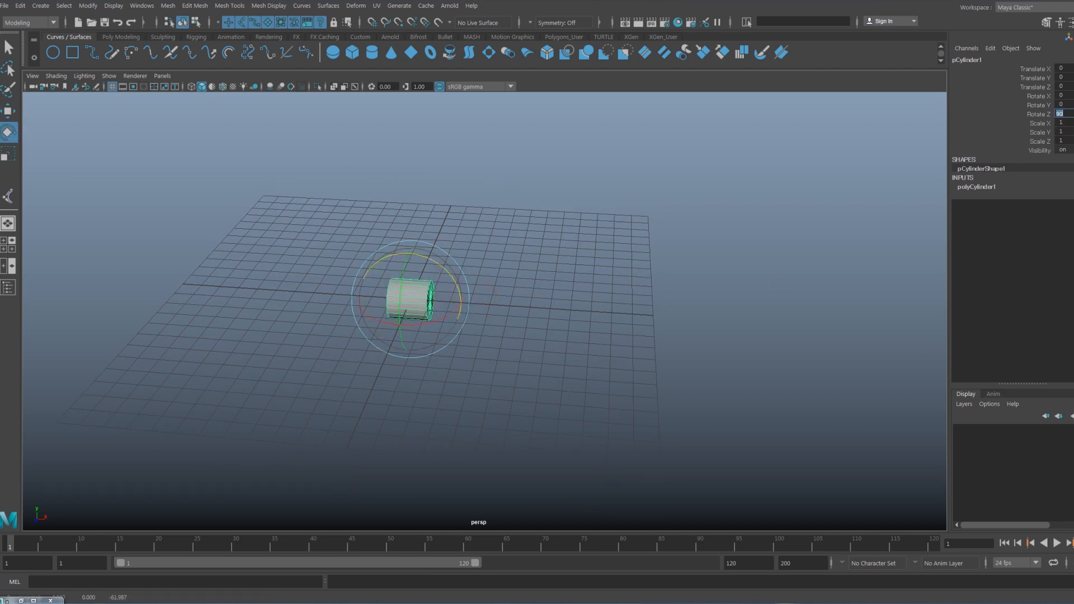
- Set the cylinder's height to 10 in its polyCylinder1 construction inputs
key(w)
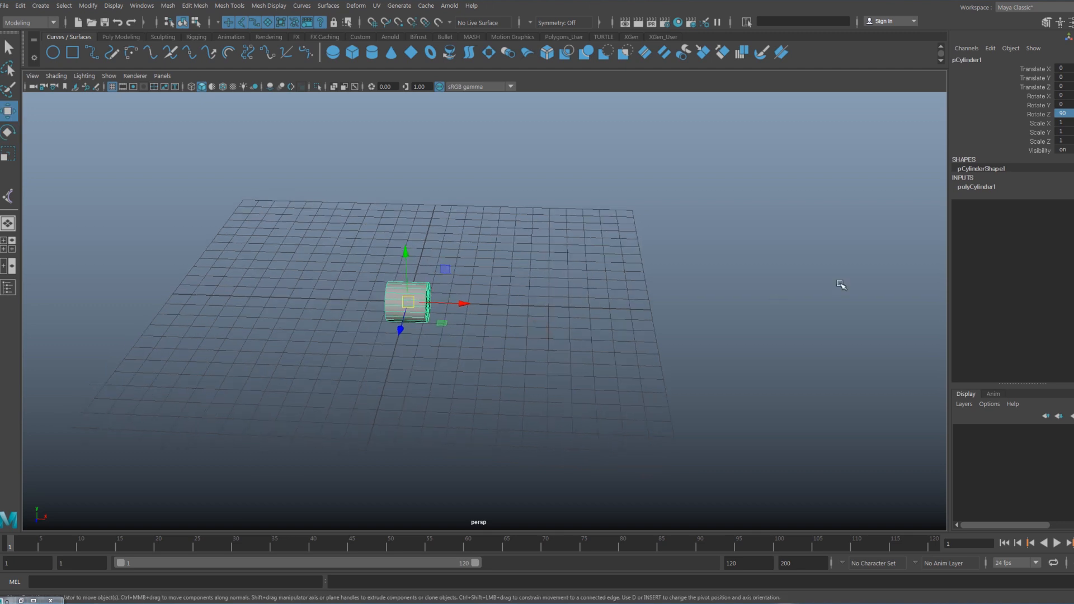
click(976, 187)
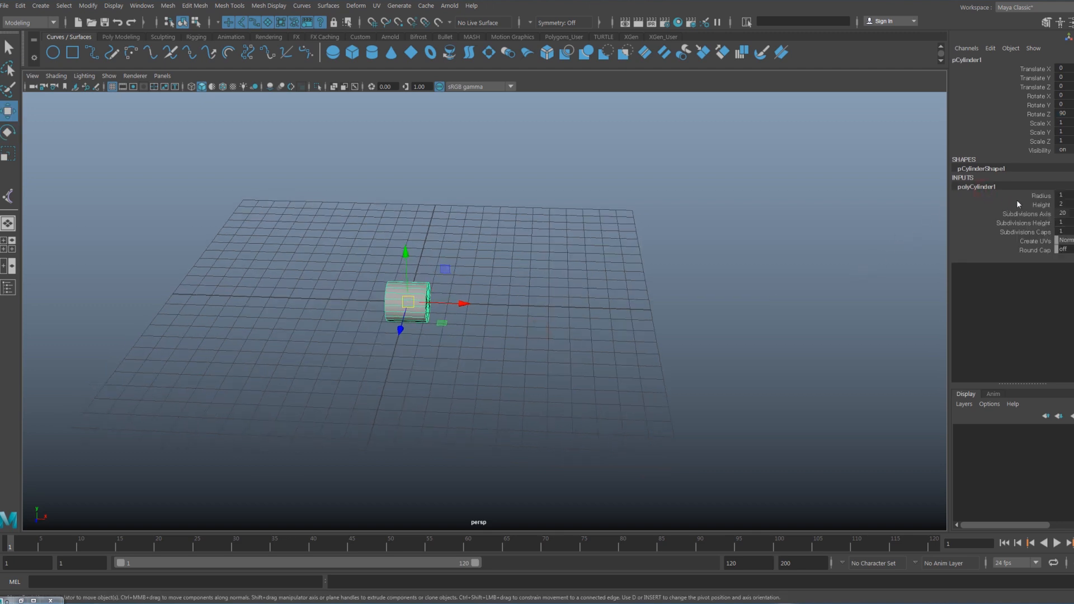
click(1041, 205)
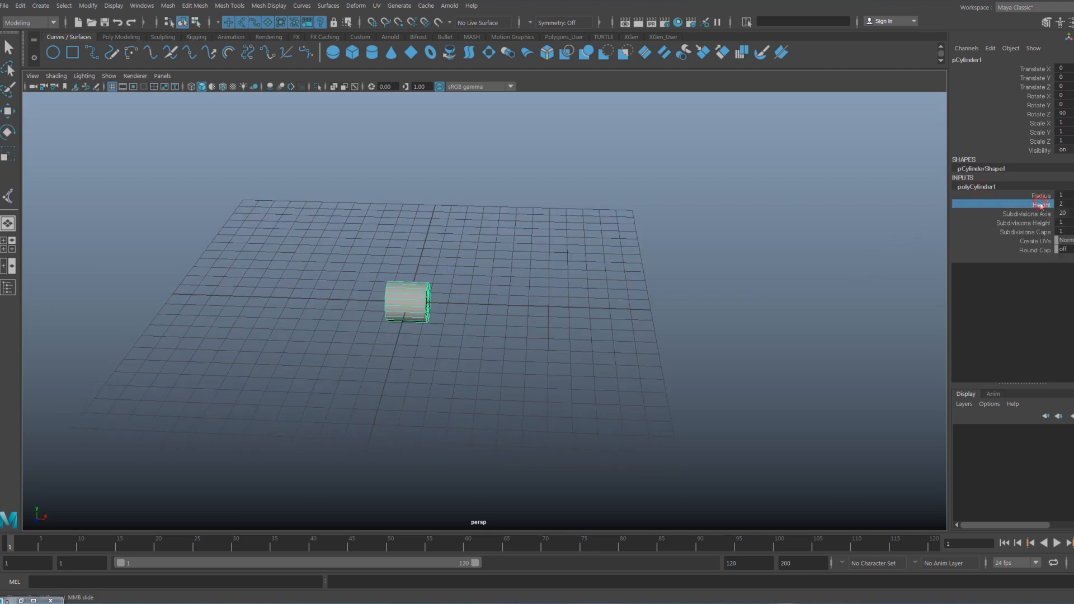
middle_drag(674, 295, 1007, 242)
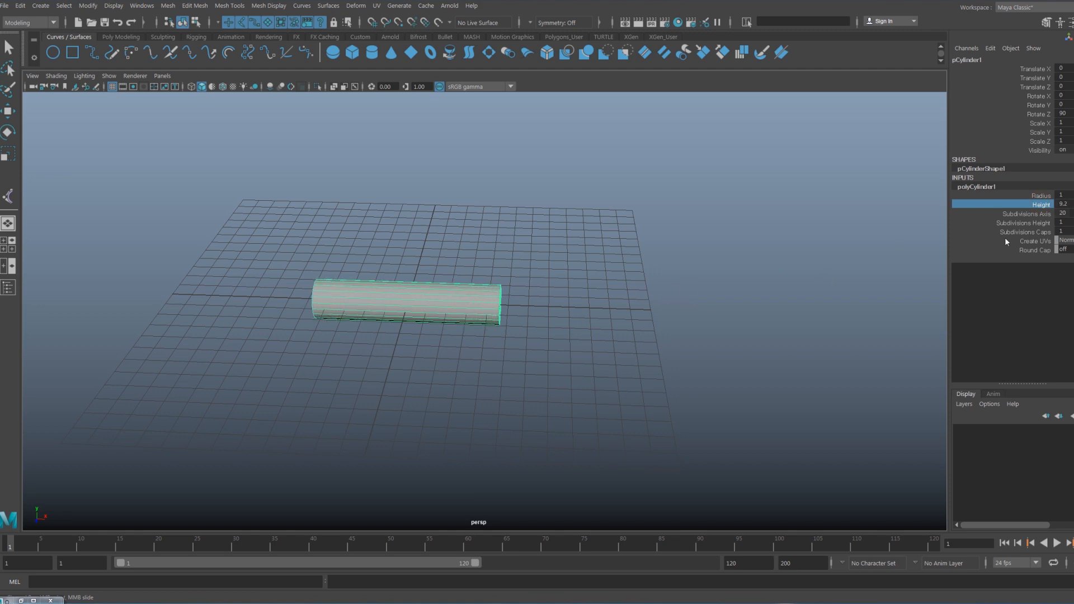
double_click(1062, 205)
text(10)
key(Return)
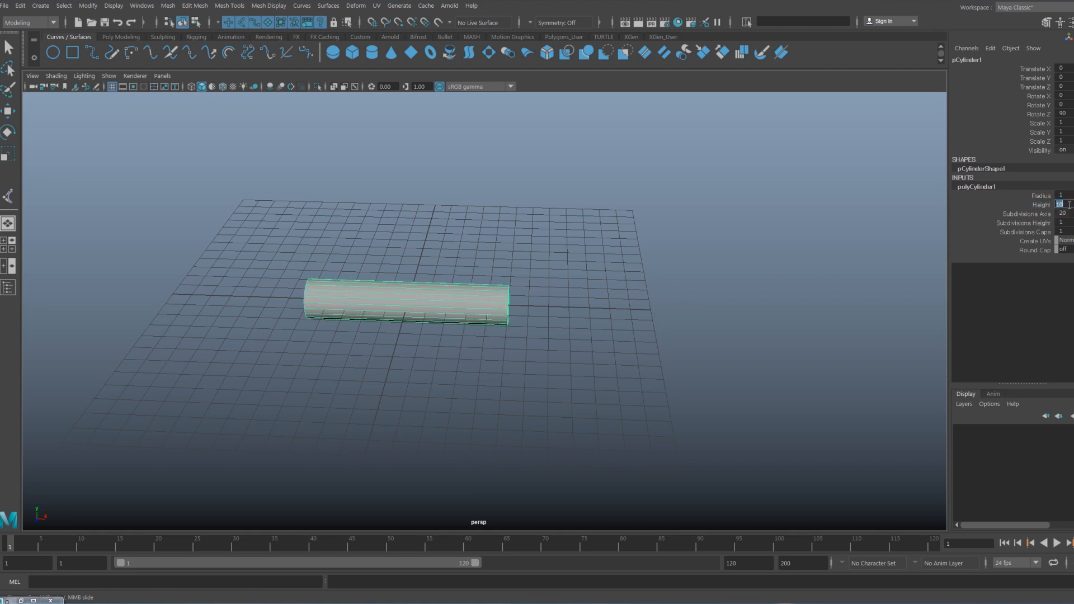
- Reduce the cylinder's radius to 0.4
click(1041, 196)
middle_drag(678, 351, 642, 349)
key(w)
alt+drag(644, 350, 643, 322)
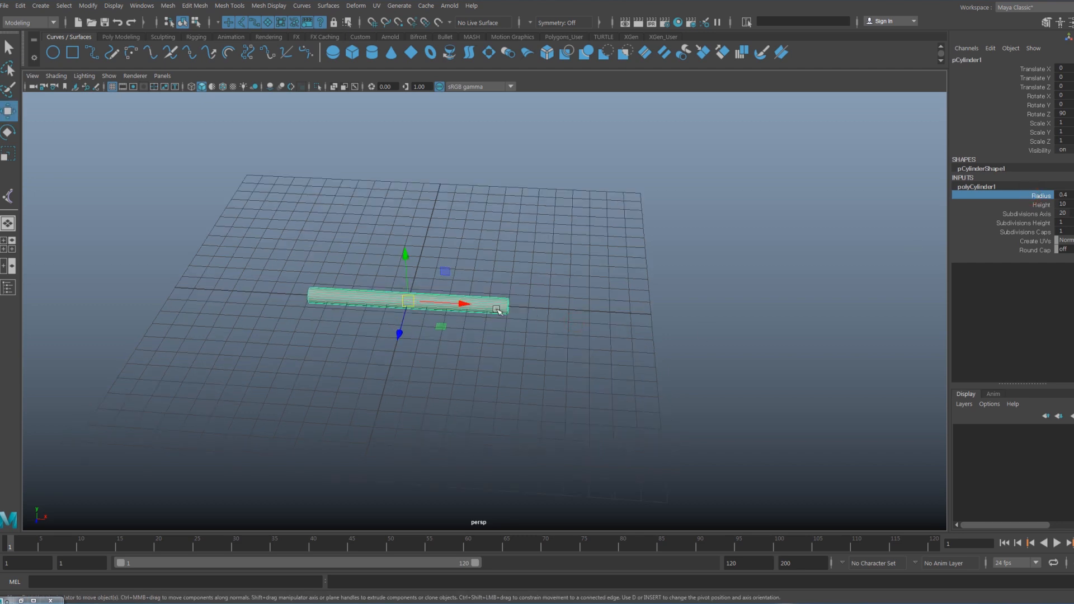
alt+drag(535, 322, 536, 330)
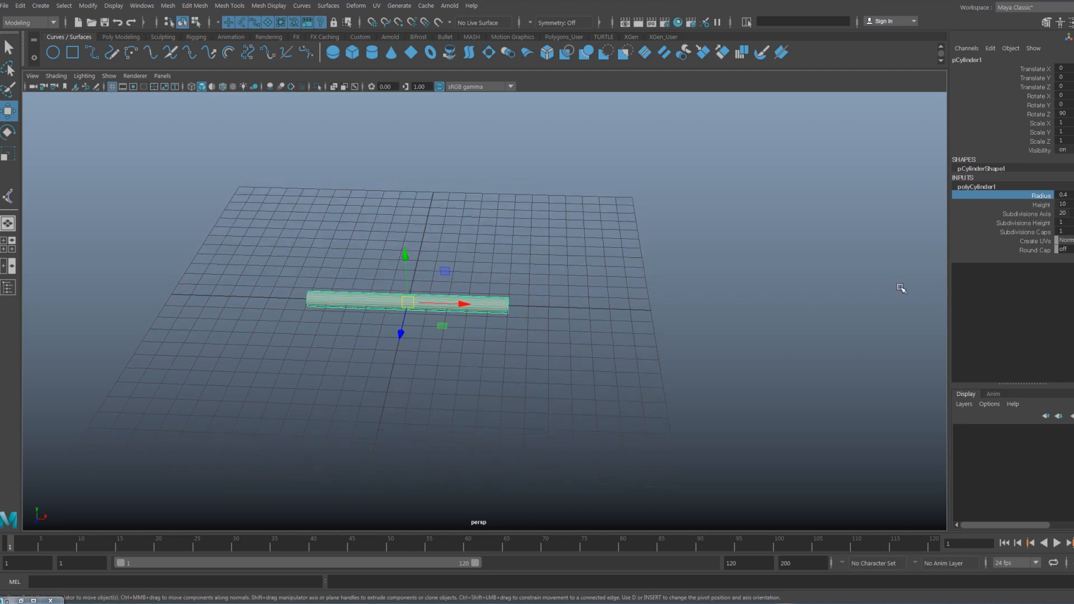
- Increase the cylinder's height subdivisions to 37
click(1036, 223)
mouse_move(595, 321)
alt+mouse_down()
mouse_move(498, 356)
mouse_move(568, 358)
alt+mouse_up()
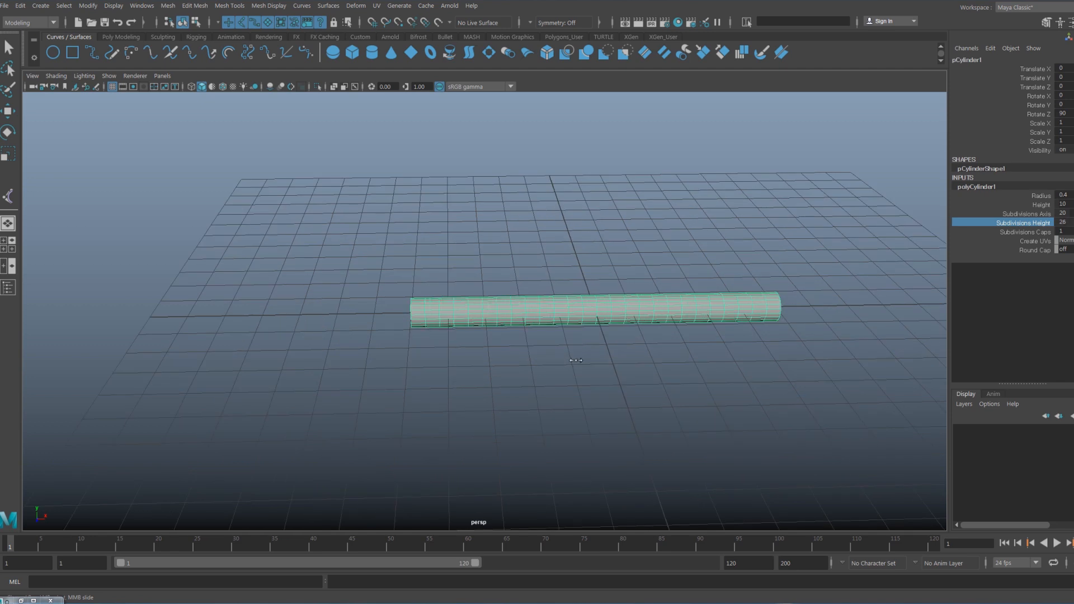
alt+drag(512, 347, 504, 355)
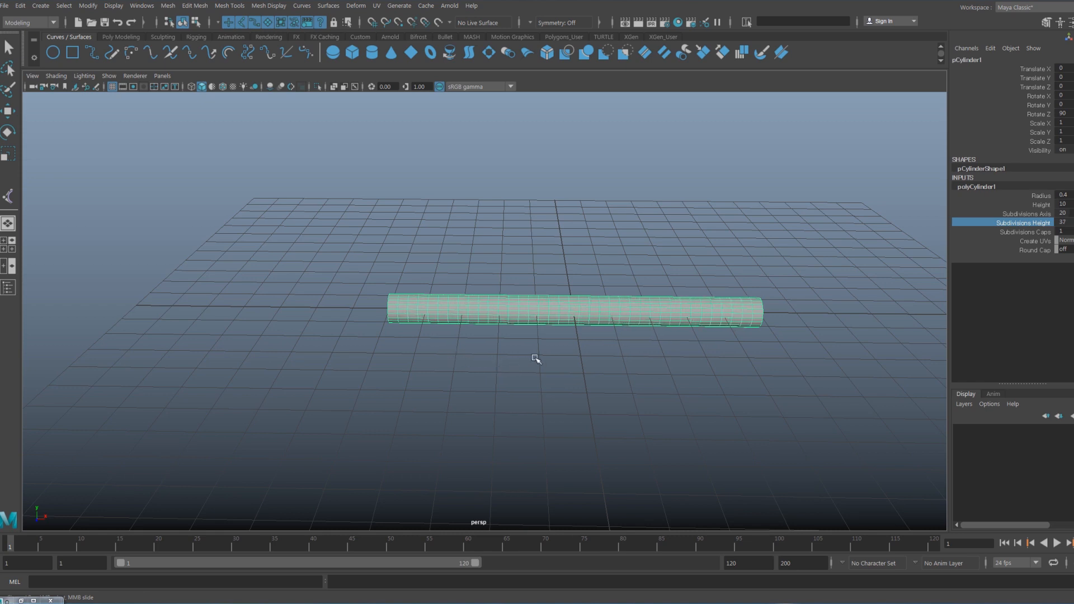
- Move the cylinder along the X axis to Translate X 7
key(w)
alt+drag(662, 354, 767, 336)
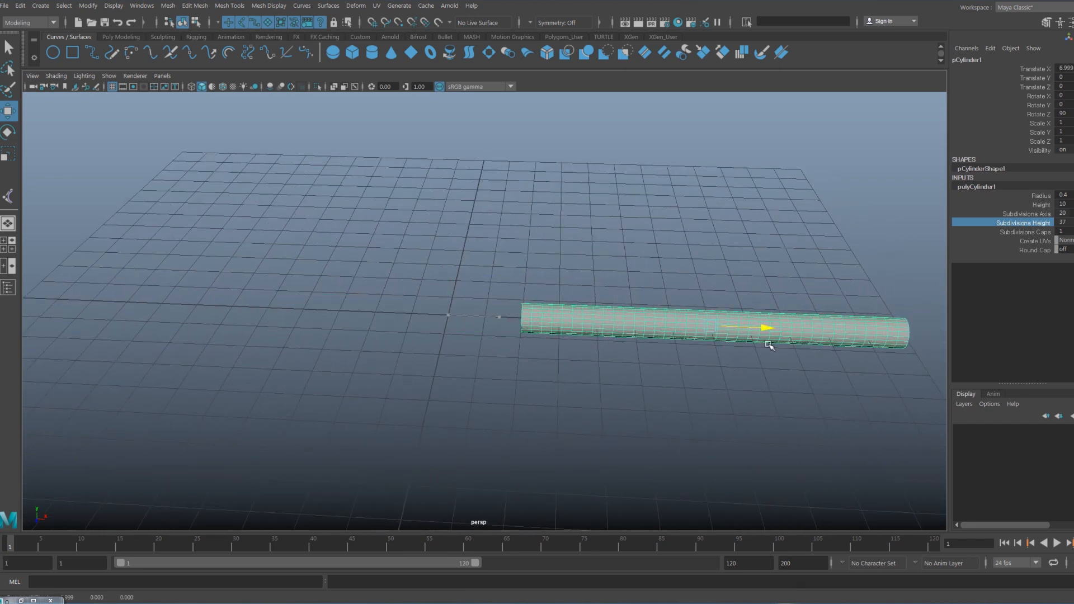
double_click(1066, 69)
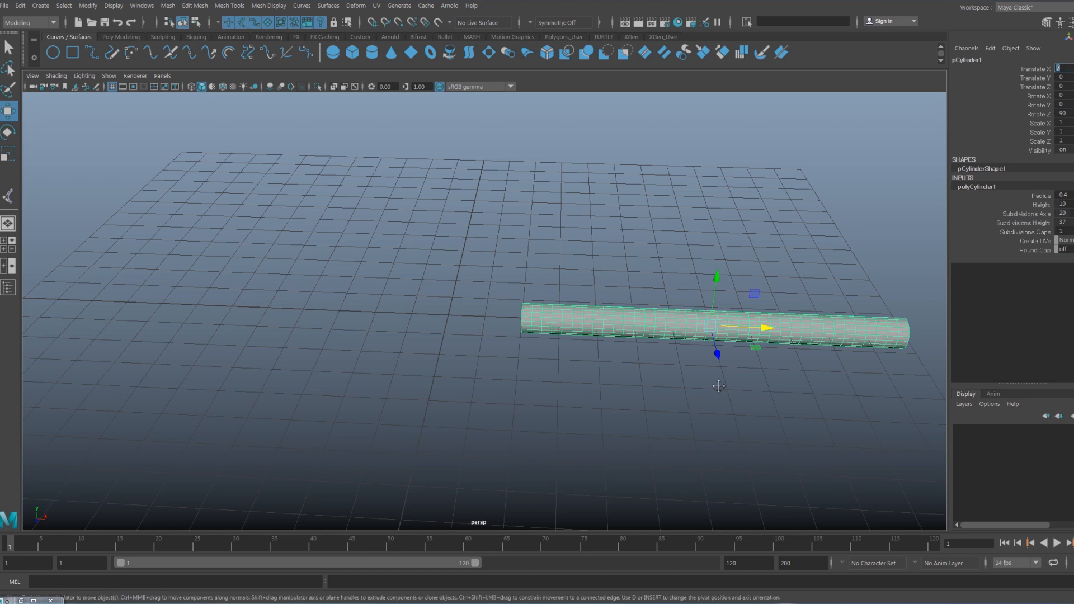
- Reselect the cylinder and review its radius, height and subdivision settings in the construction inputs
alt+middle_drag(730, 389, 562, 362)
alt+drag(611, 379, 573, 358)
click(621, 379)
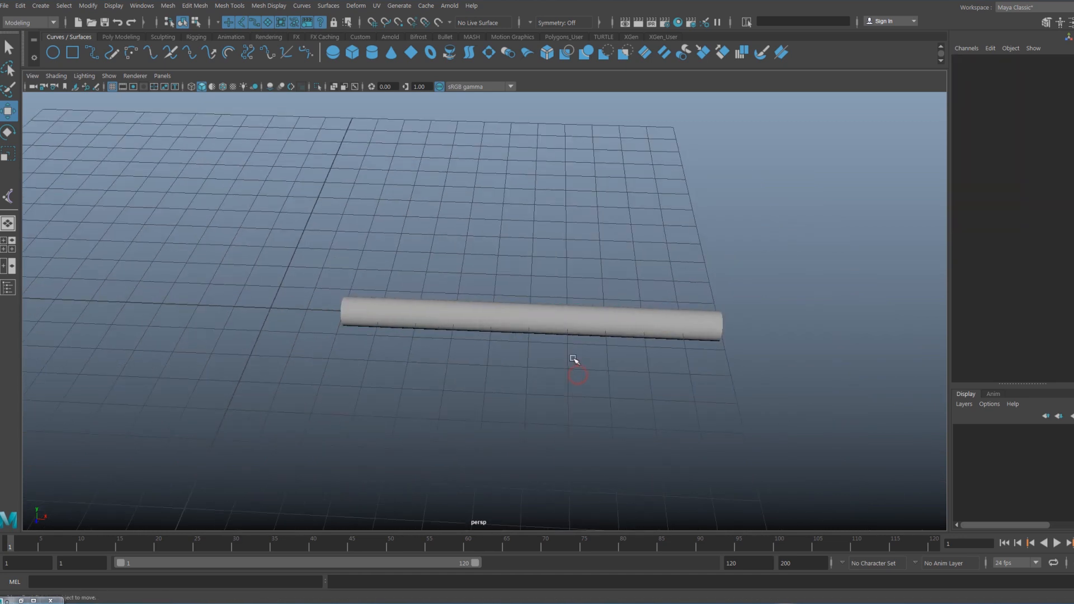
click(528, 302)
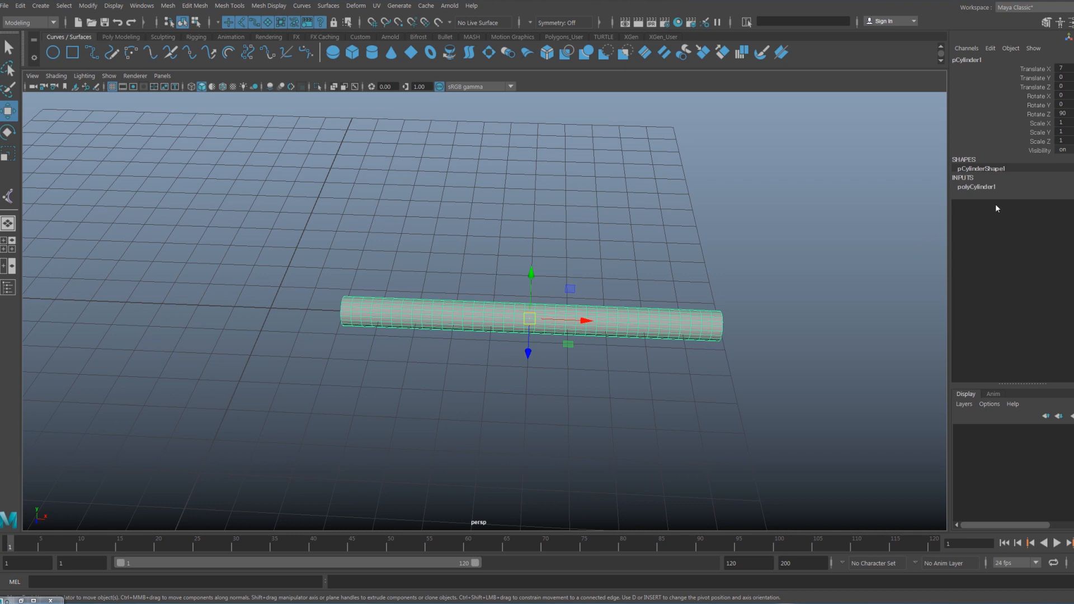
click(979, 187)
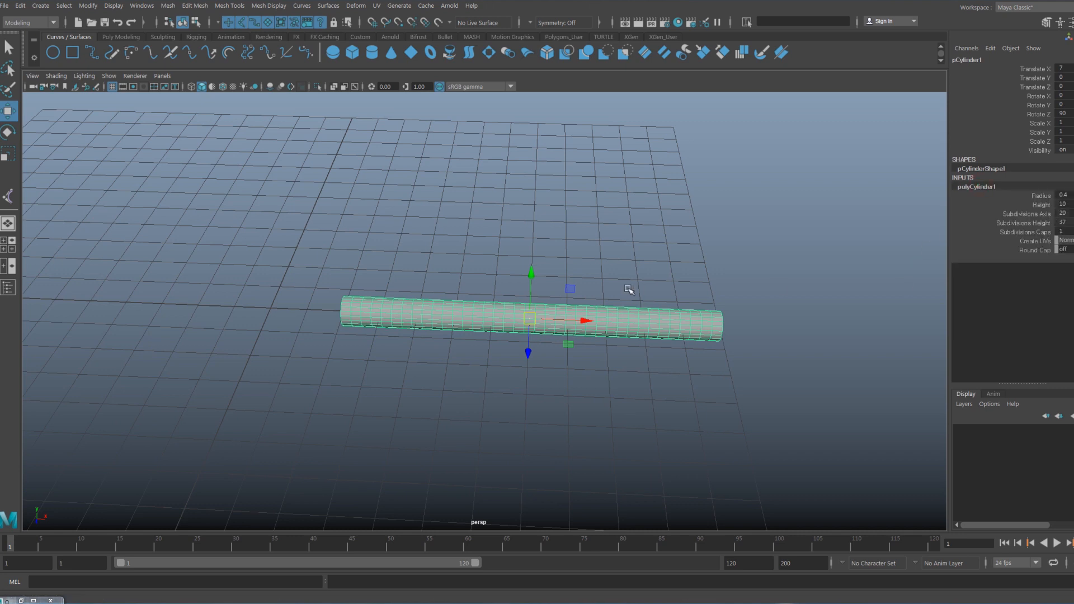
alt+middle_drag(625, 324, 641, 322)
click(641, 324)
- Switch the perspective viewport to wireframe display with the whole cylinder in view
mouse_move(605, 341)
alt+mouse_down()
mouse_move(568, 360)
mouse_move(448, 331)
mouse_move(448, 360)
alt+mouse_up()
key(4)
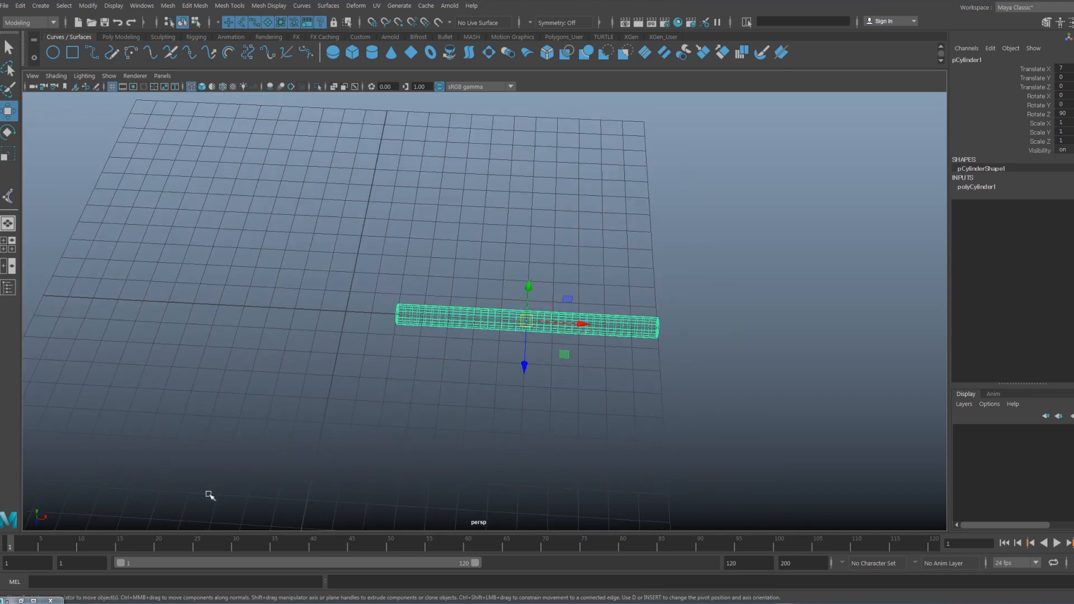
alt+drag(431, 343, 421, 316)
alt+drag(291, 213, 283, 204)
alt+middle_drag(465, 283, 457, 276)
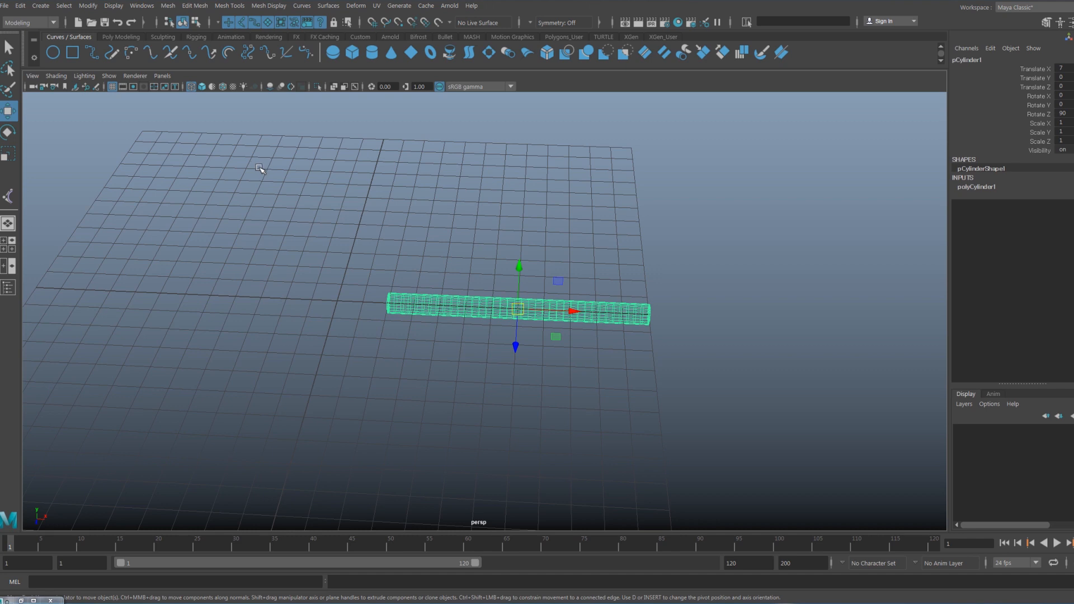
- Create a chain of 11 grid-snapped joints, one unit apart, along the cylinder's axis from its inner end to its outer end
key(space)
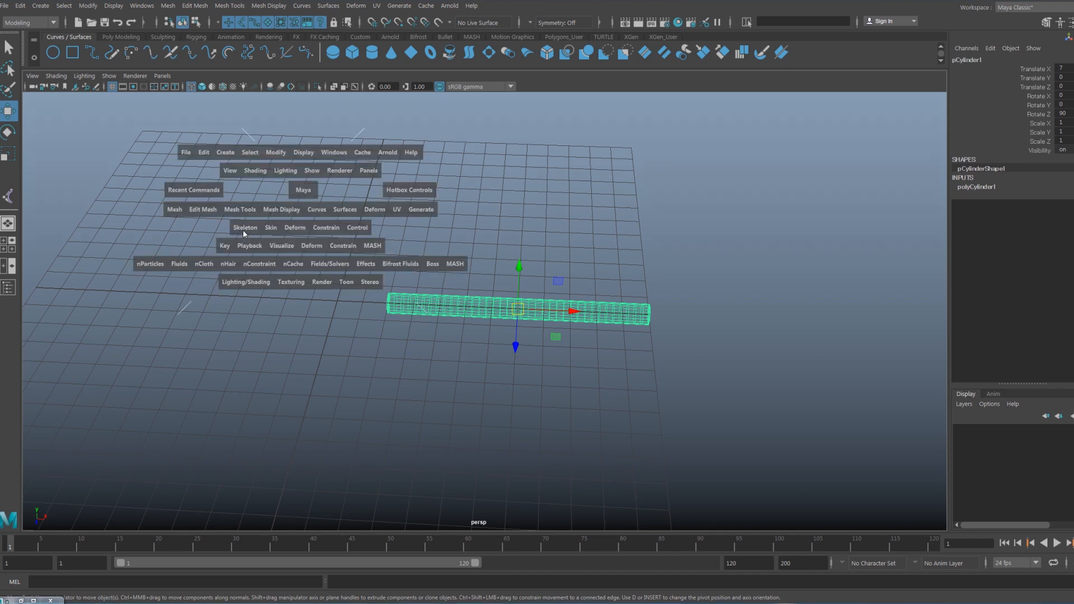
click(244, 228)
click(261, 261)
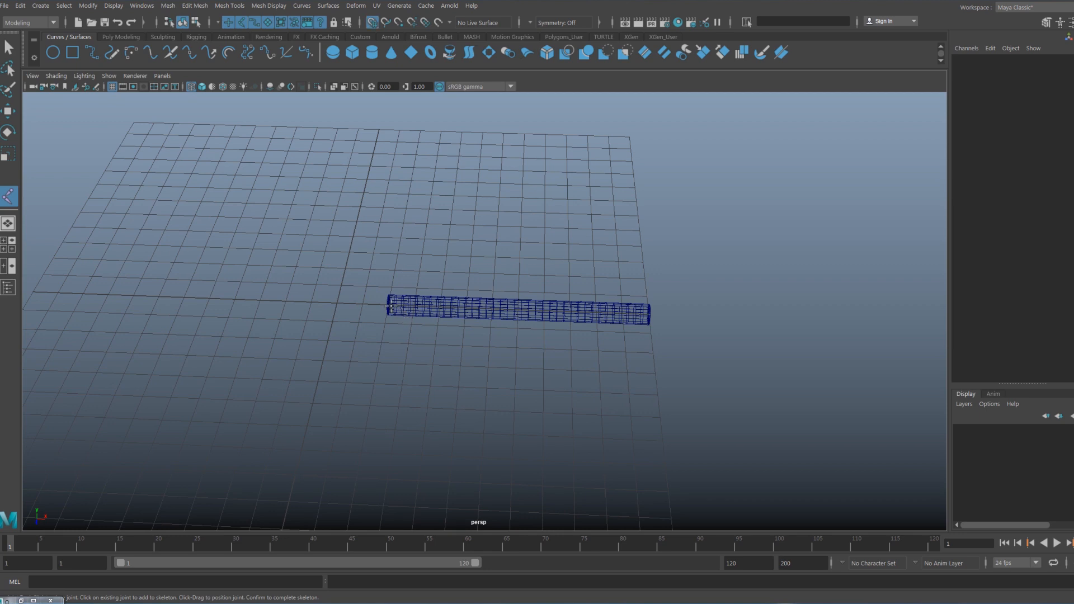
click(392, 305)
click(415, 307)
click(441, 307)
click(466, 307)
click(491, 309)
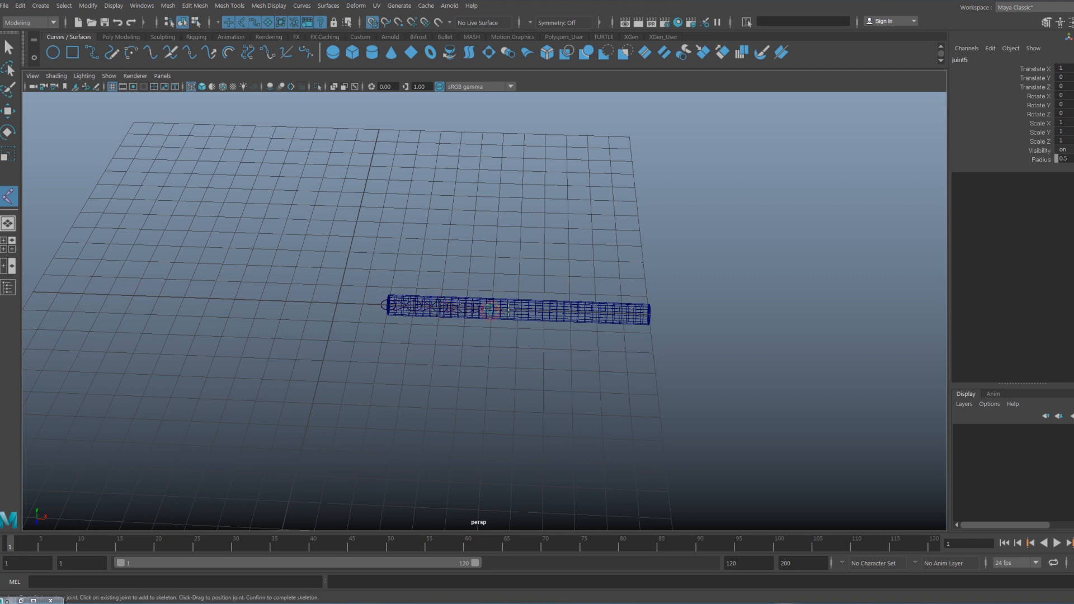
click(516, 309)
click(542, 312)
click(567, 312)
click(592, 313)
click(618, 314)
click(645, 313)
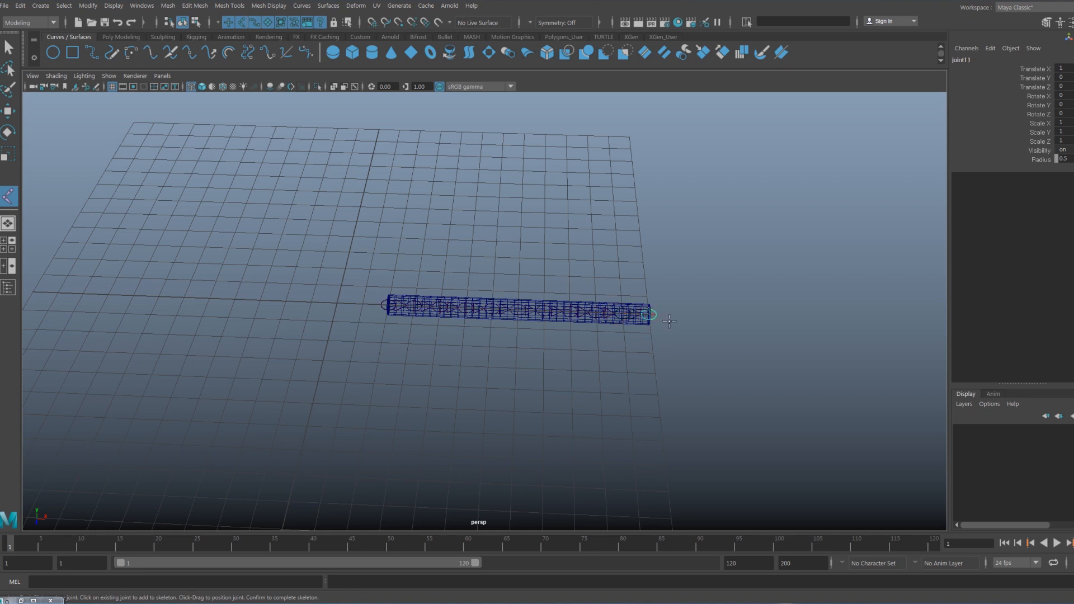
key(Return)
key(w)
alt+drag(664, 324, 660, 321)
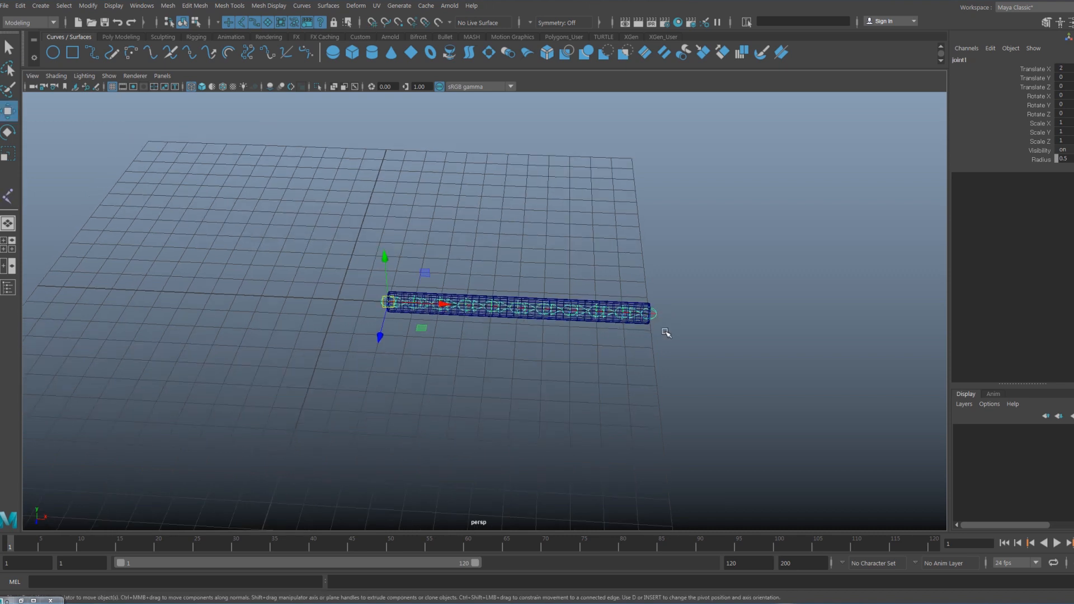
- Create a polygon sphere at the origin
alt+middle_drag(654, 363, 608, 349)
alt+drag(608, 348, 616, 346)
scroll(626, 350, up, 1)
alt+middle_drag(617, 345, 598, 342)
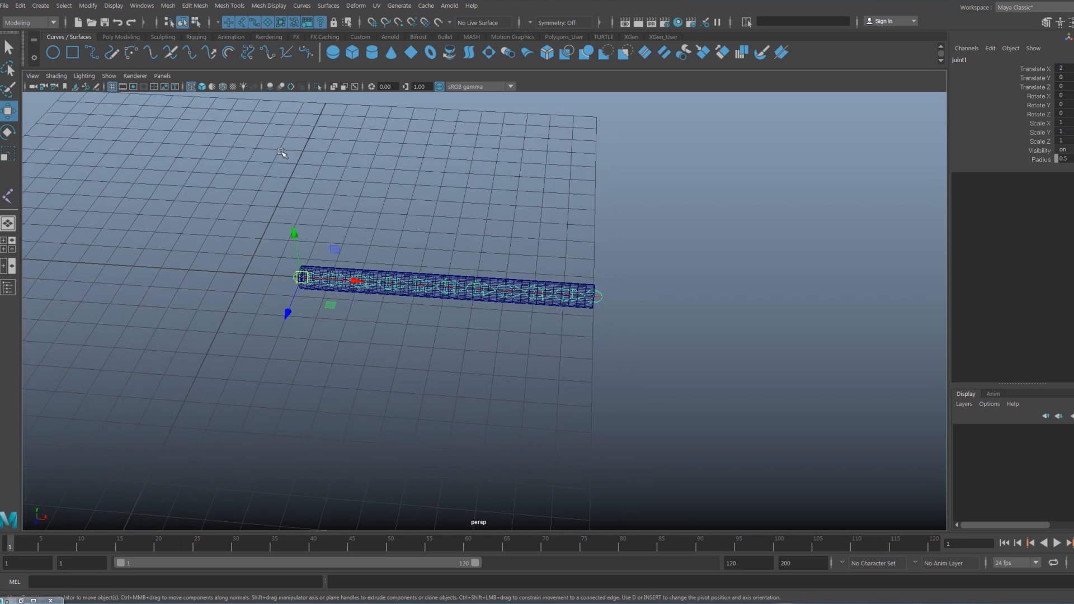
click(247, 196)
shift+right_drag(282, 205, 343, 203)
alt+drag(669, 319, 634, 320)
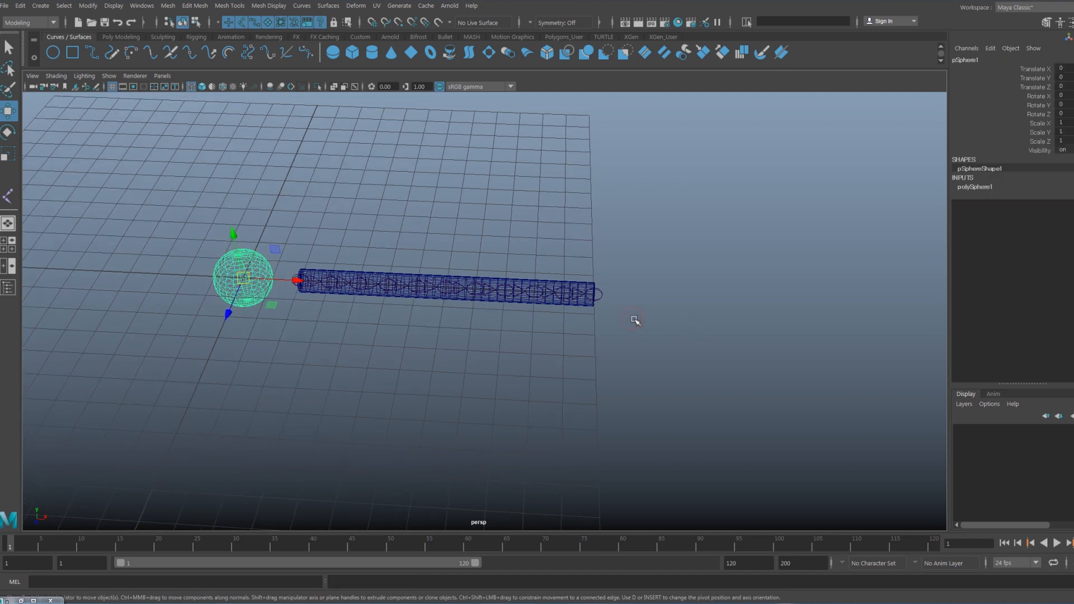
- Move the sphere with grid snapping to Translate X 12 at the outer end of the cylinder
key(x)
key(x)
middle_drag(604, 293, 596, 295)
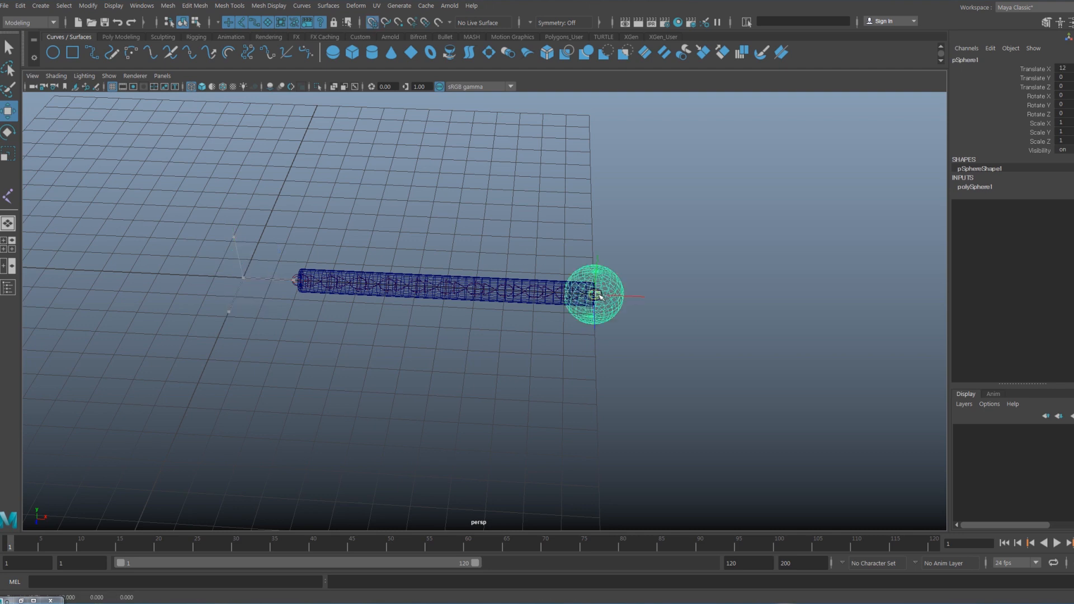
alt+drag(513, 336, 506, 328)
click(494, 335)
scroll(451, 321, up, 3)
alt+drag(410, 323, 390, 326)
- Try moving the root joint of the chain, and undo the move
click(251, 269)
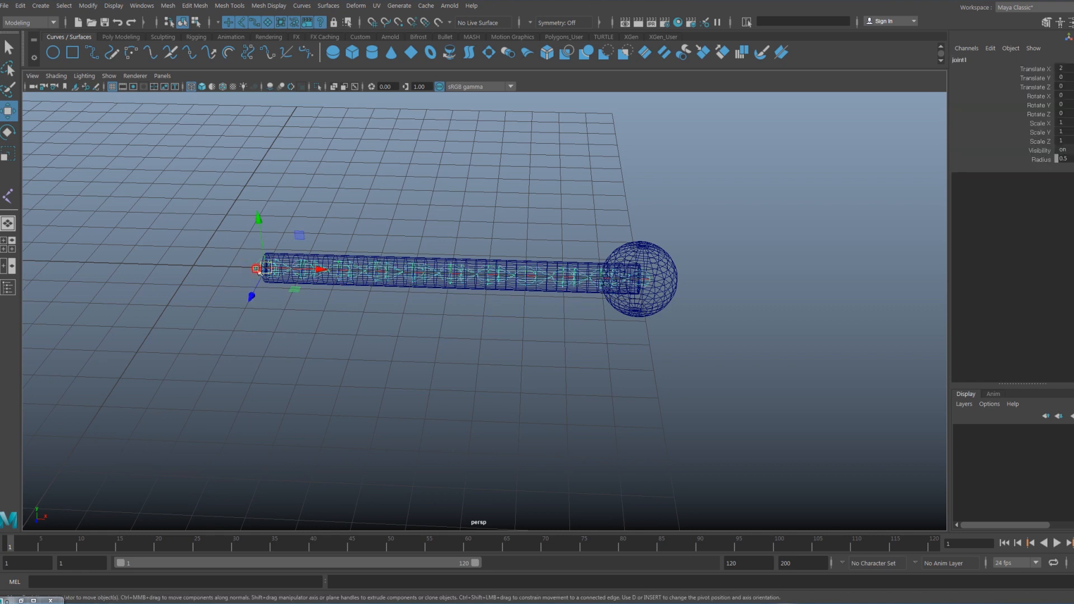
drag(257, 273, 262, 225)
key(ctrl+z)
alt+drag(329, 303, 362, 296)
alt+middle_drag(347, 292, 351, 287)
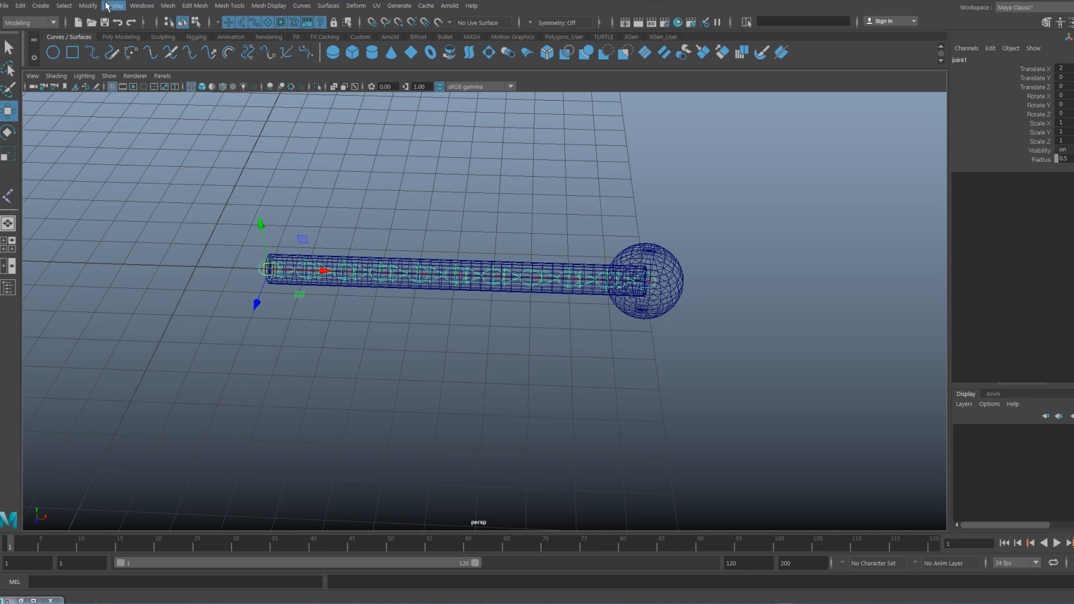
- Open the Outliner, place it clear of the cylinder, and expand the full joint1 hierarchy
click(144, 9)
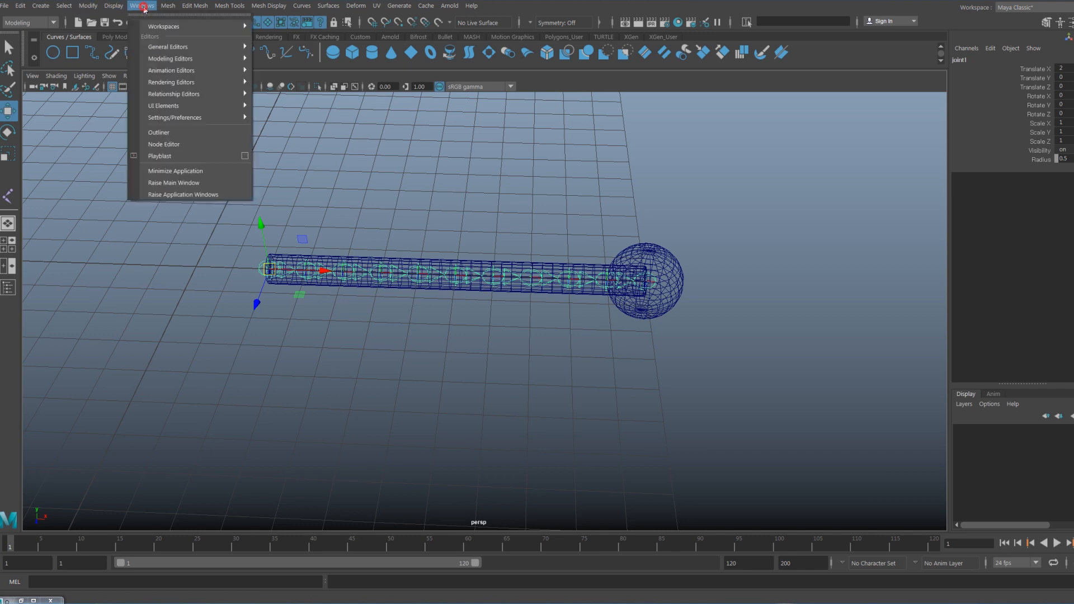
click(165, 132)
drag(867, 310, 686, 120)
shift+click(675, 211)
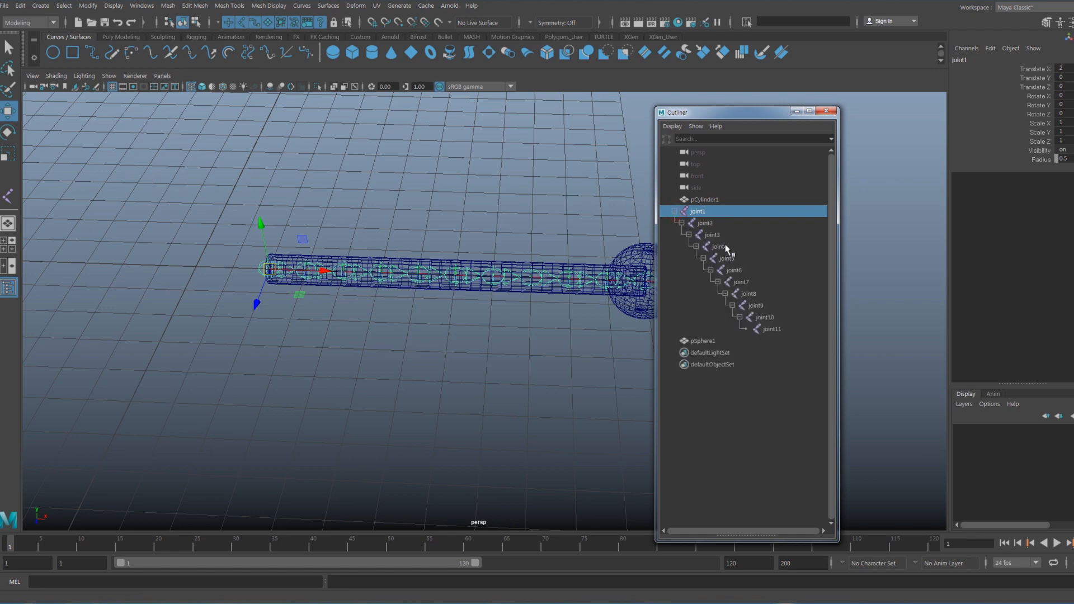
- Bind pCylinder1 to joint1 through joint11 with Bind Skin, using Selected joints as the bind target
shift+click(778, 330)
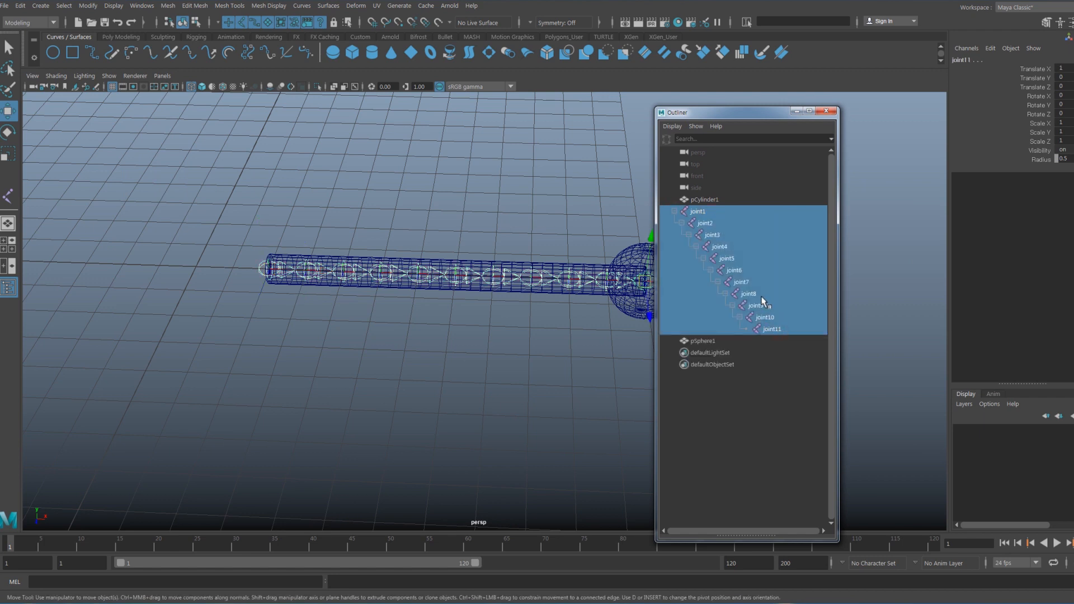
ctrl+click(713, 200)
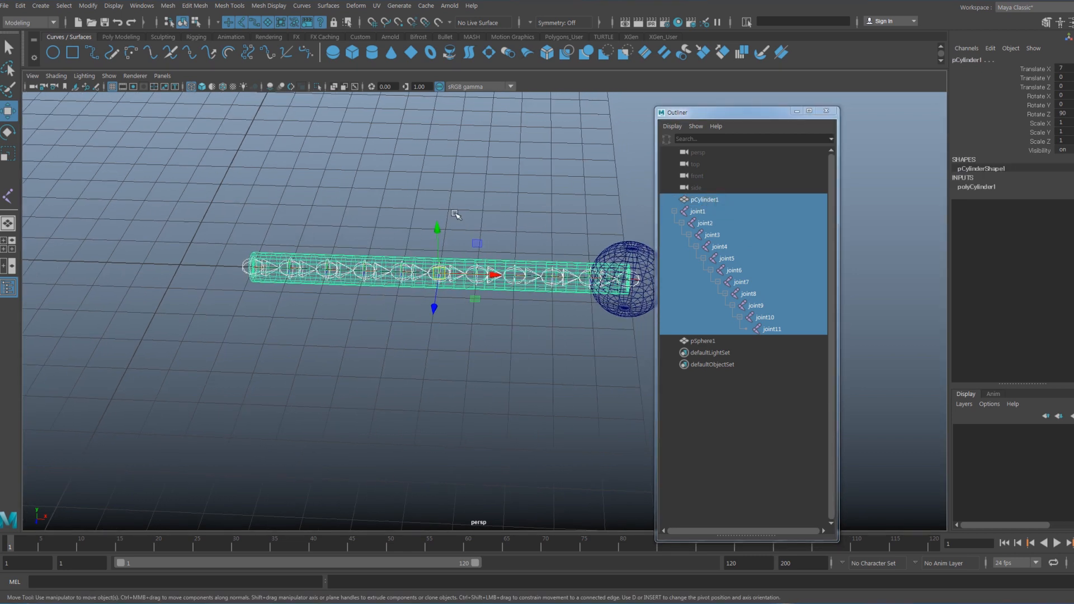
key(space)
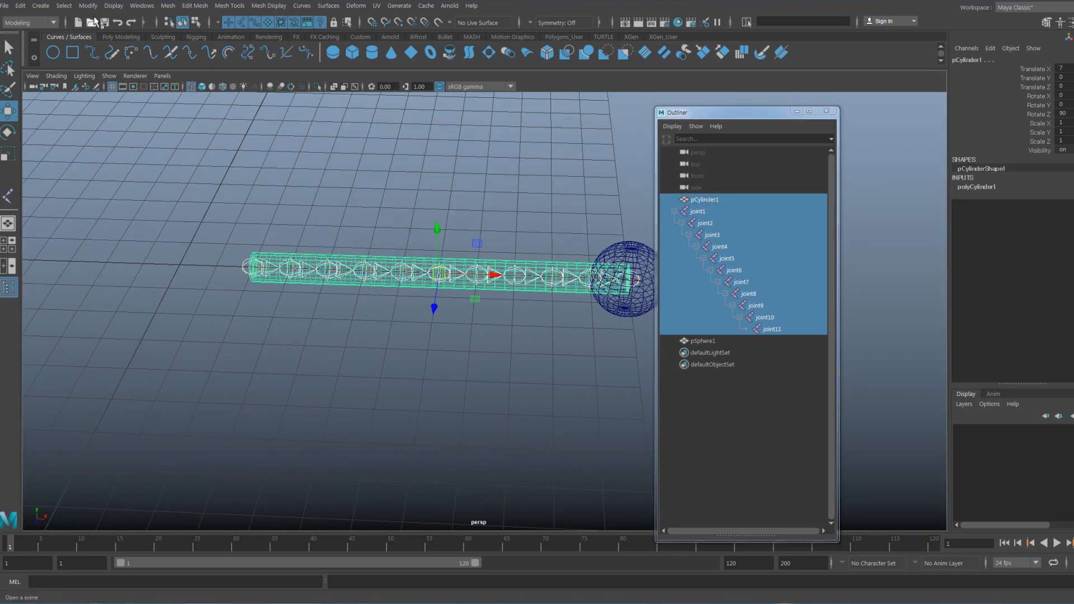
click(29, 22)
click(30, 47)
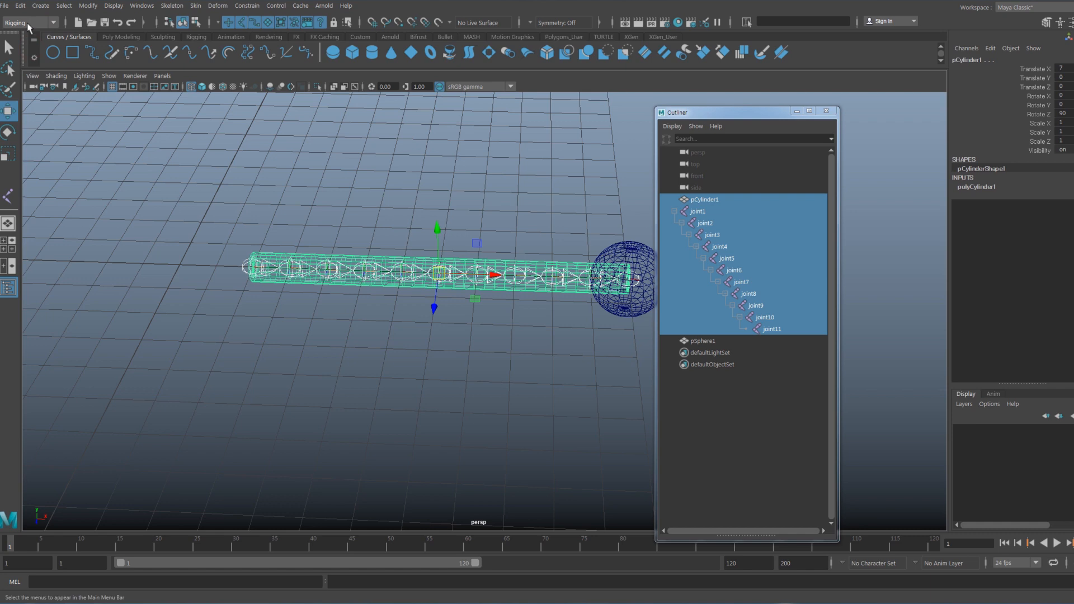
click(197, 6)
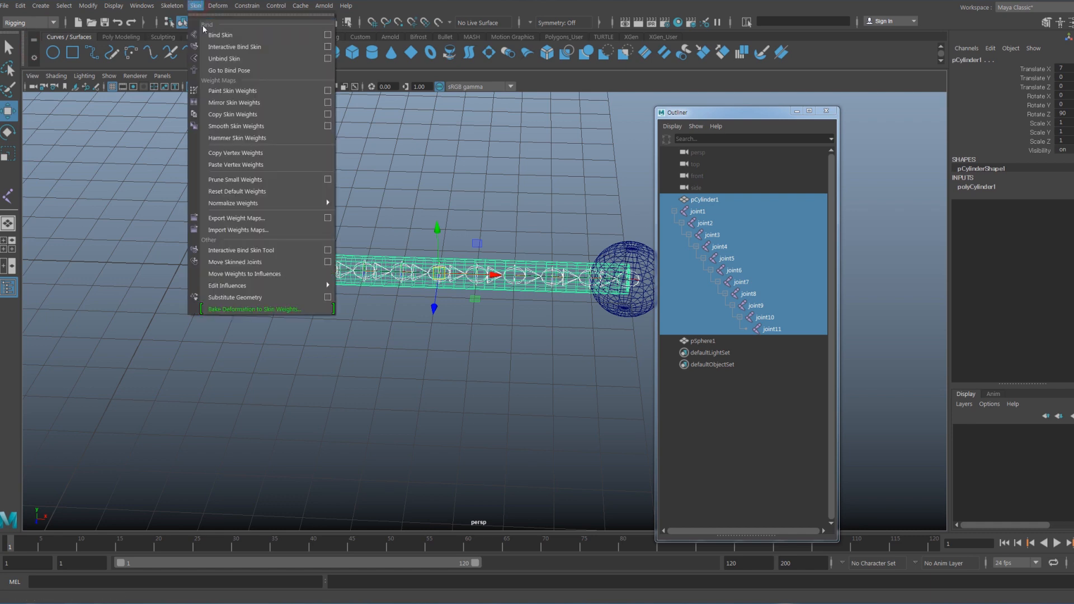
click(331, 35)
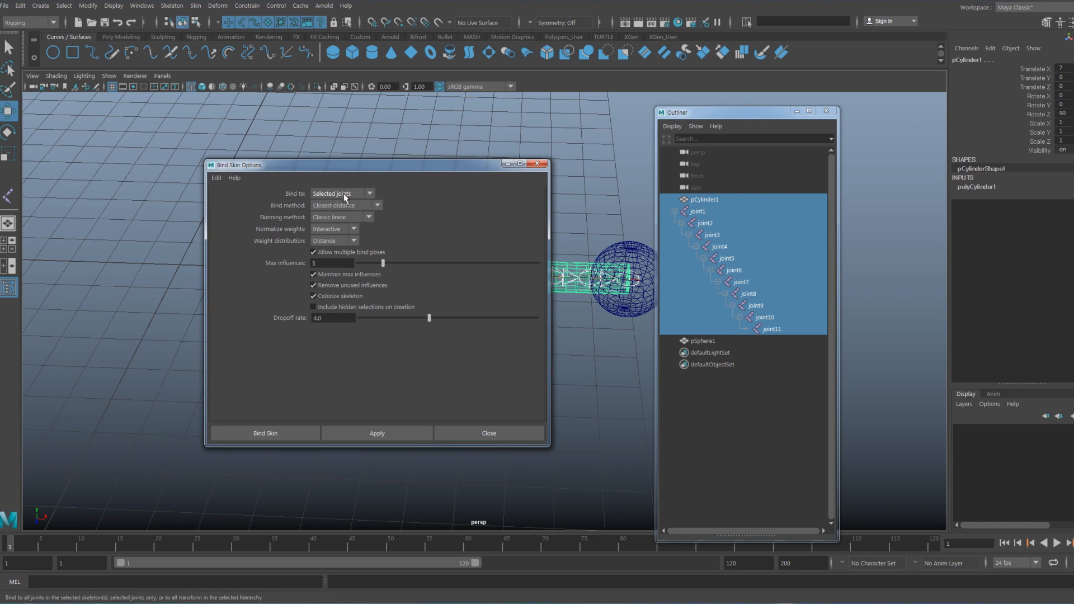
click(281, 432)
- Test the cylinder's skin deformation by rotating joint7, and undo the rotation
alt+middle_drag(557, 358, 509, 353)
drag(435, 286, 432, 259)
key(e)
key(ctrl+z)
key(w)
alt+drag(469, 332, 566, 305)
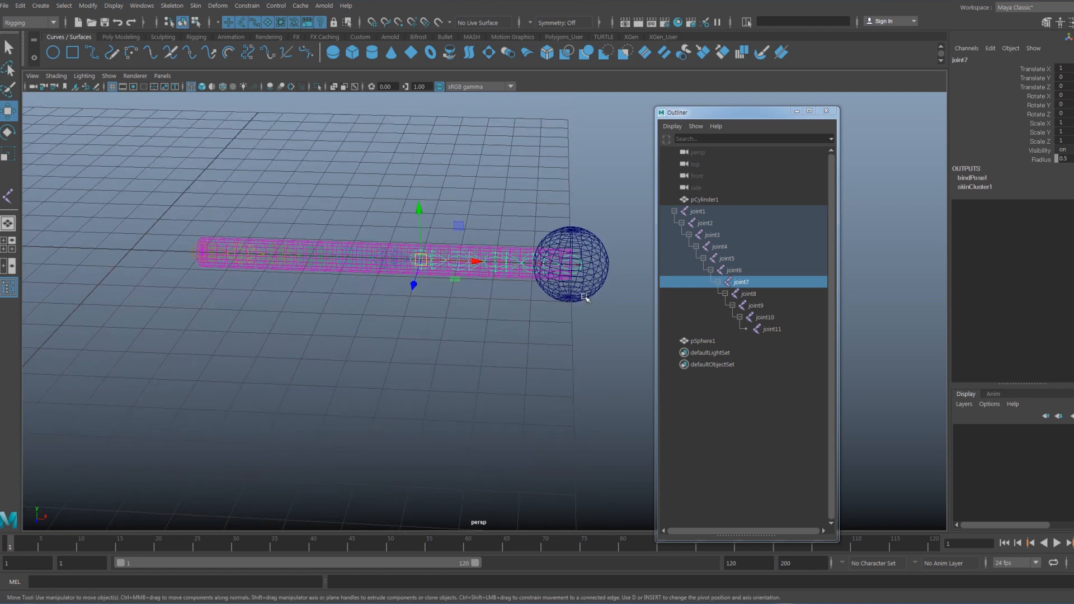
- Bind the sphere at the cylinder's end to joint11 with Bind Skin
click(585, 295)
scroll(585, 296, up, 1)
alt+middle_drag(582, 321, 520, 338)
scroll(535, 331, up, 2)
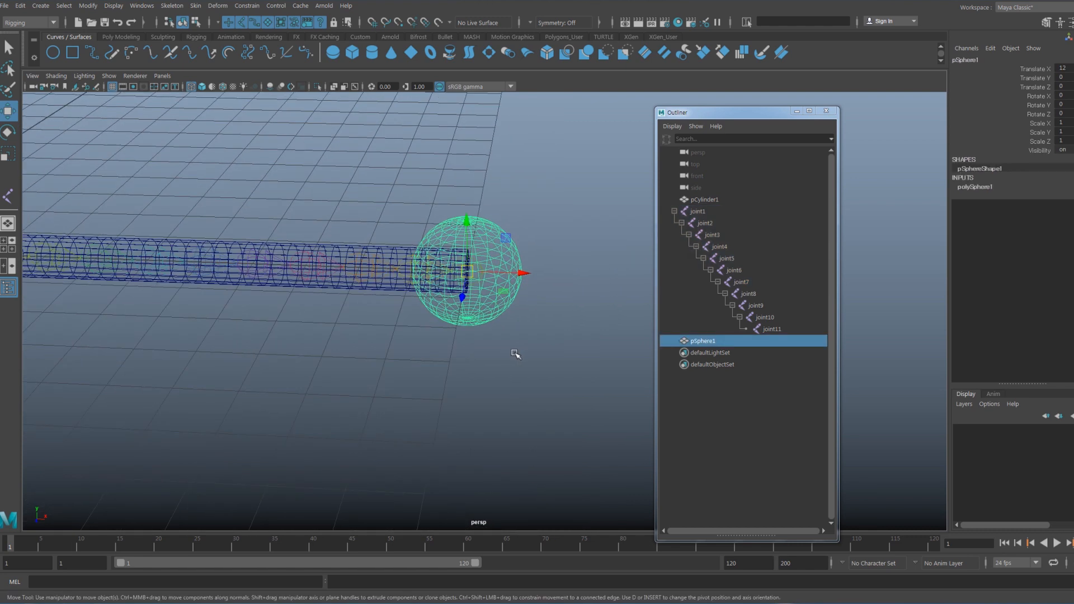
scroll(520, 349, up, 2)
click(534, 342)
click(479, 266)
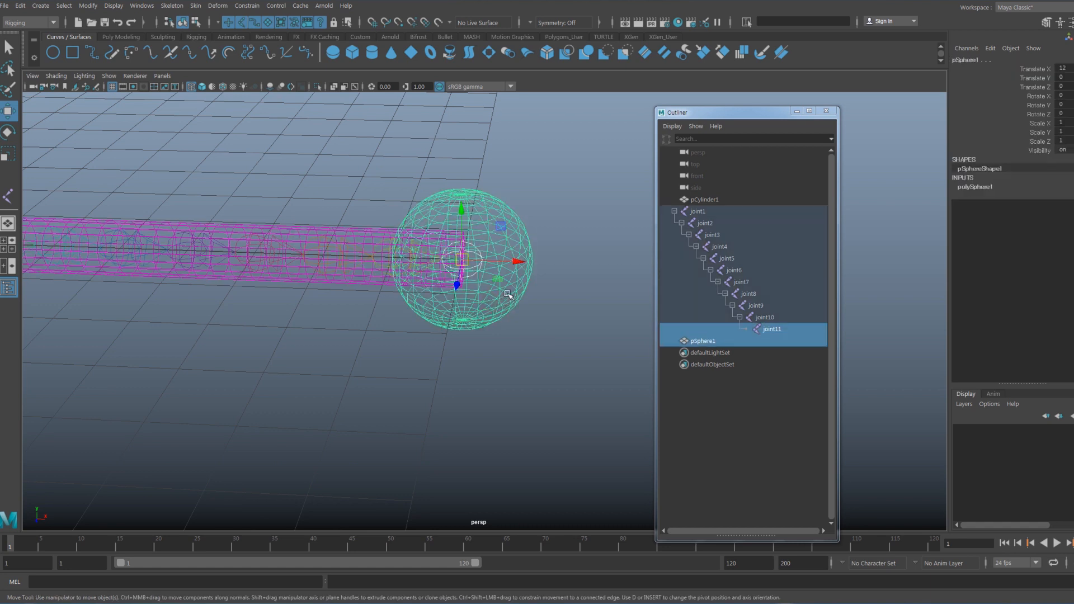
click(198, 7)
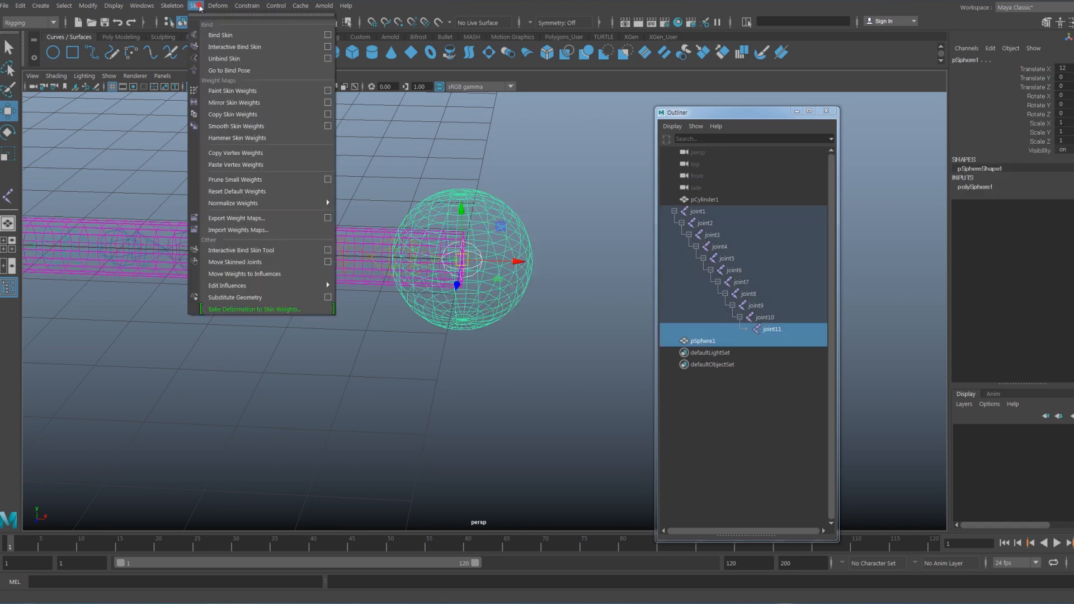
click(224, 35)
- Test the bound cylinder and sphere by rotating root joint1, undo the rotation, and clear the selection
alt+drag(454, 266, 255, 269)
click(251, 286)
key(e)
key(ctrl+z)
key(w)
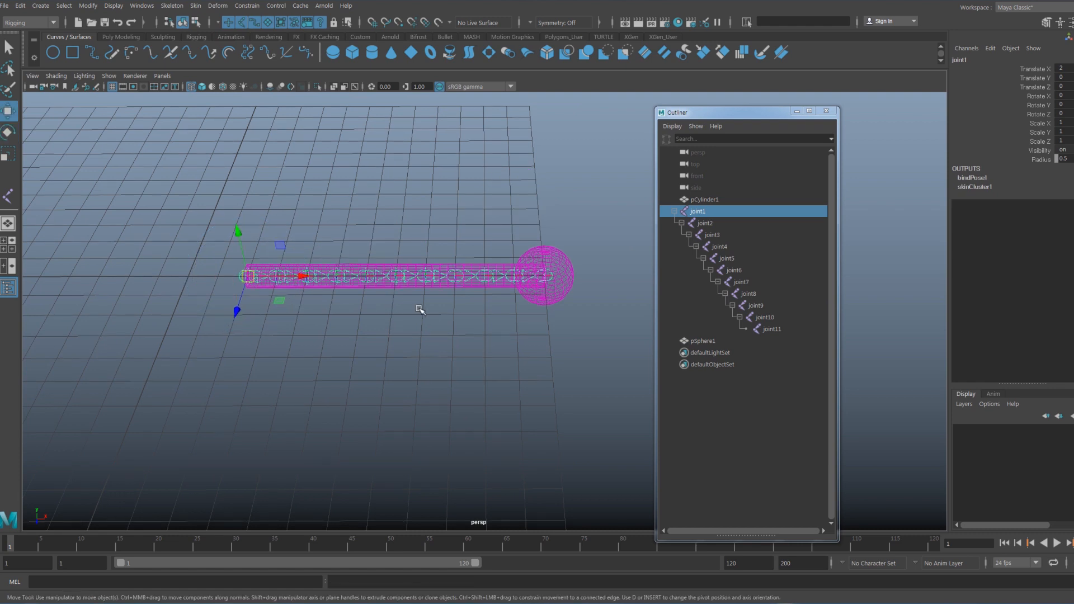
click(456, 321)
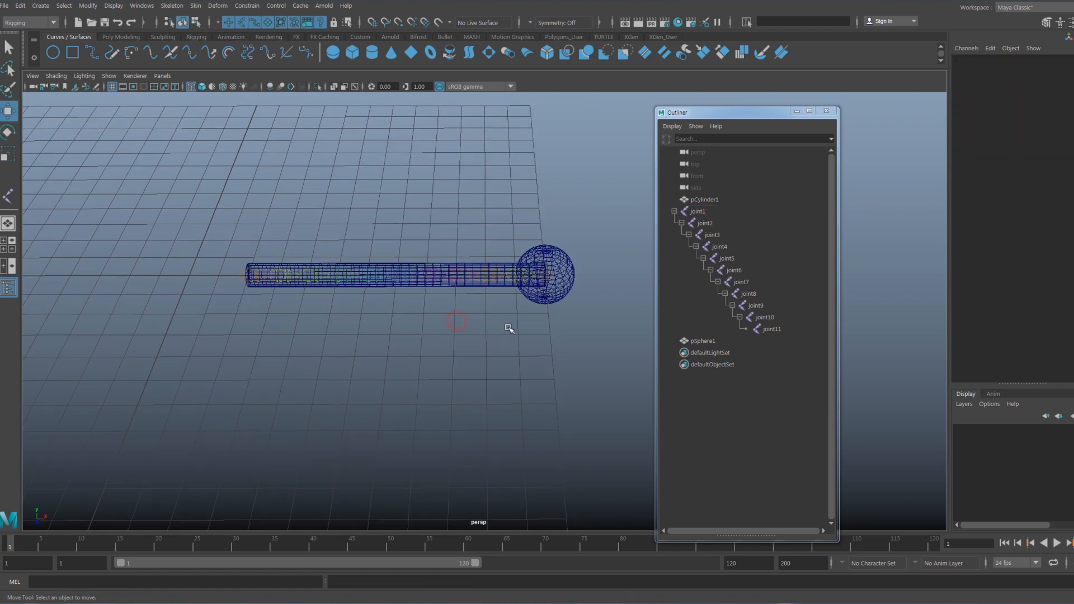
alt+drag(478, 315, 422, 319)
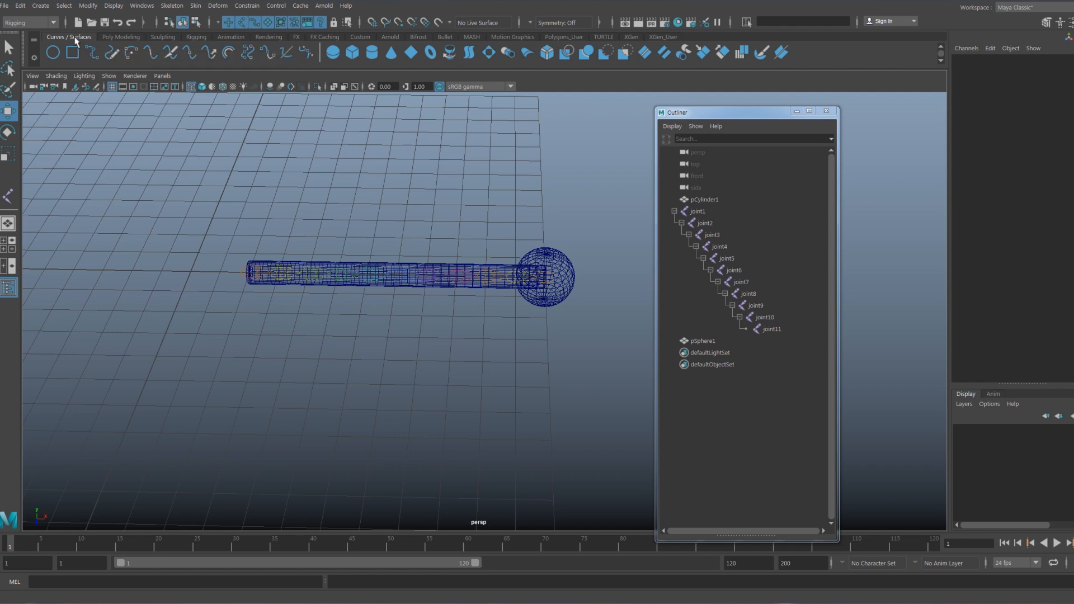
- Draw a 3 Cubic EP curve with grid snapping from the root joint to the end joint at the sphere's centre
click(92, 53)
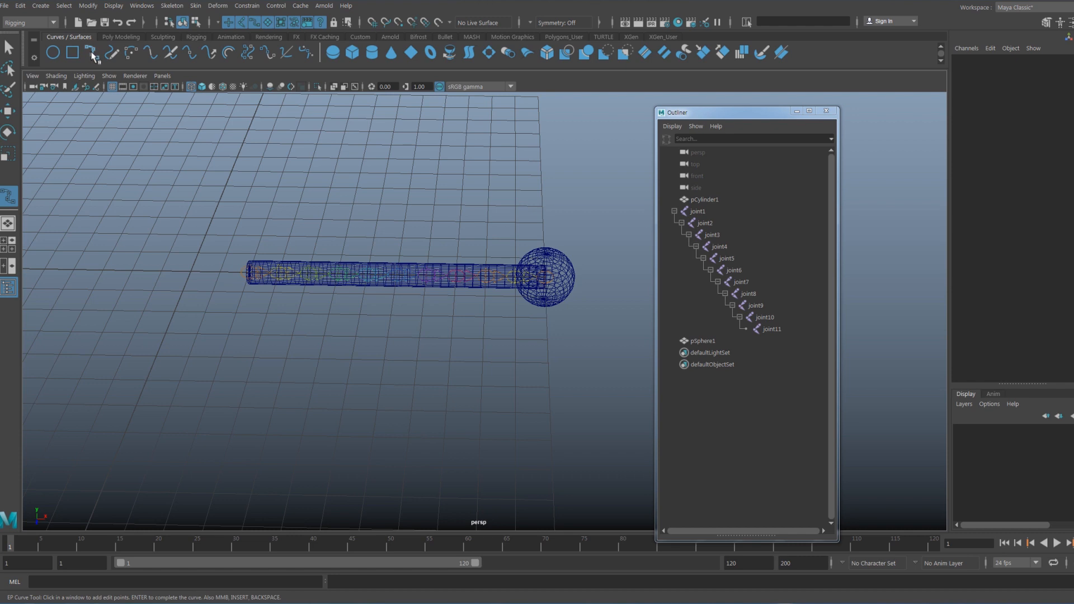
double_click(92, 54)
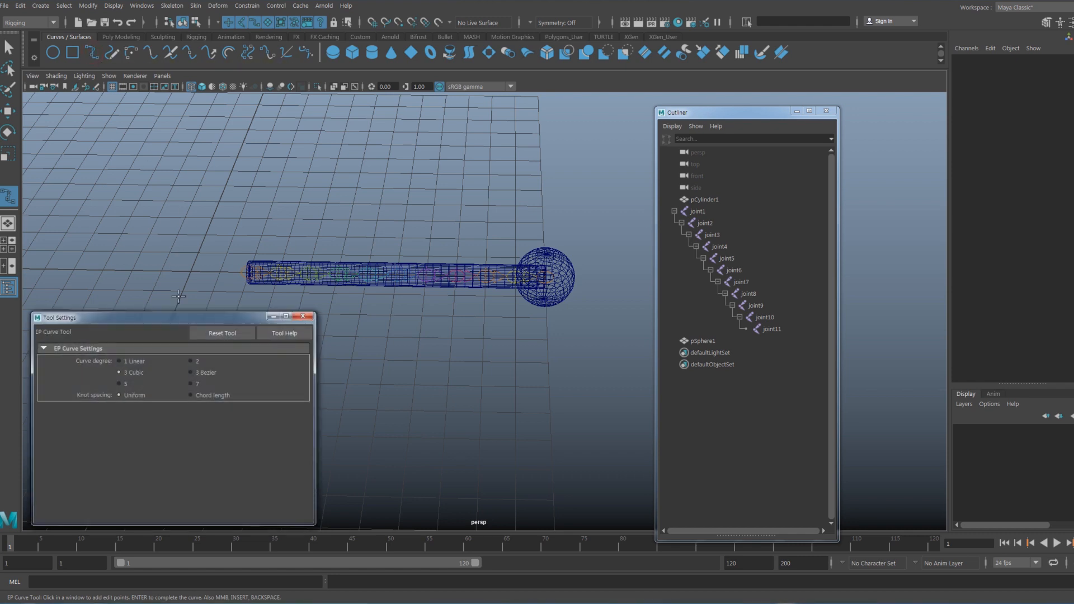
drag(140, 318, 181, 165)
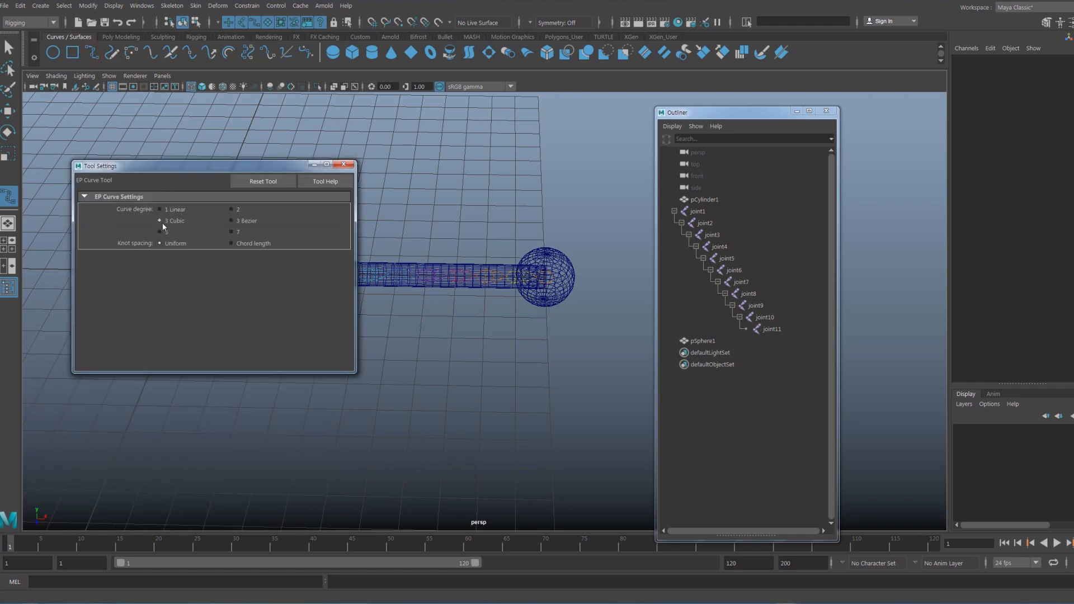
click(343, 164)
alt+drag(382, 322, 343, 323)
key(x)
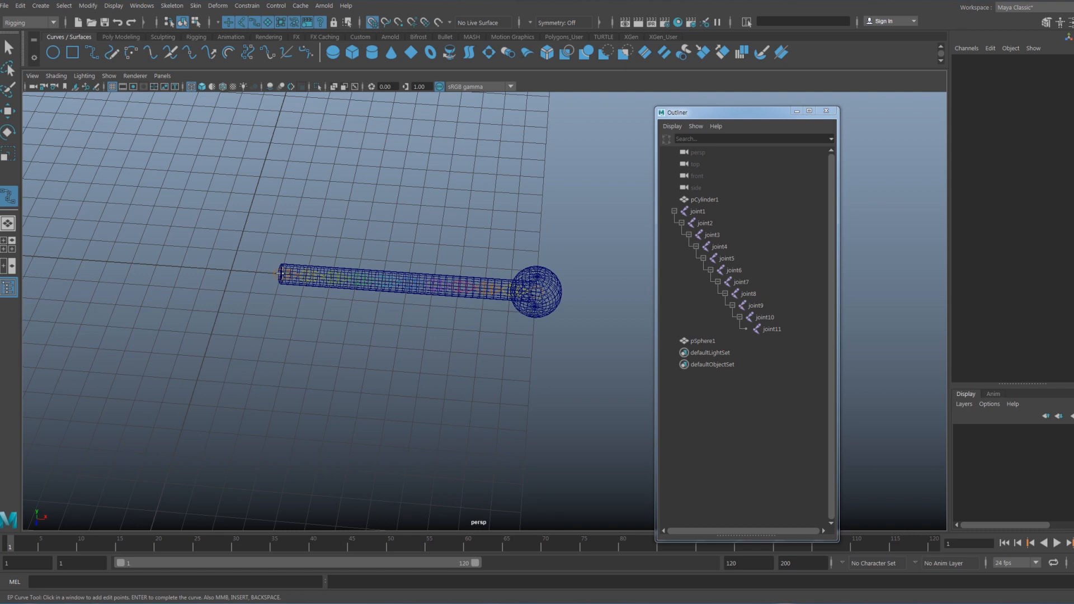
click(281, 274)
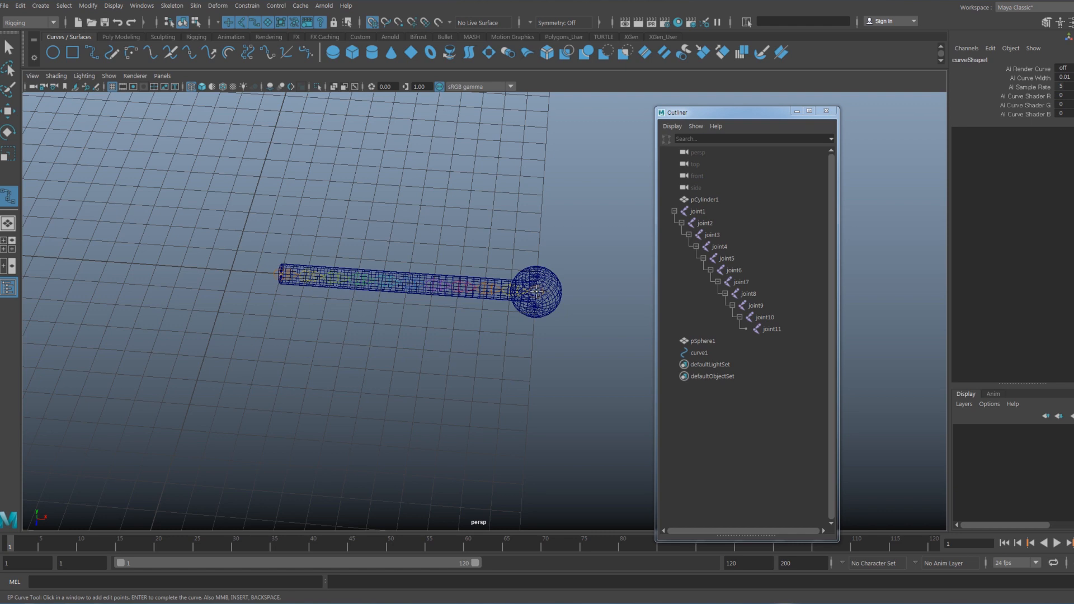
alt+drag(536, 291, 531, 274)
key(x)
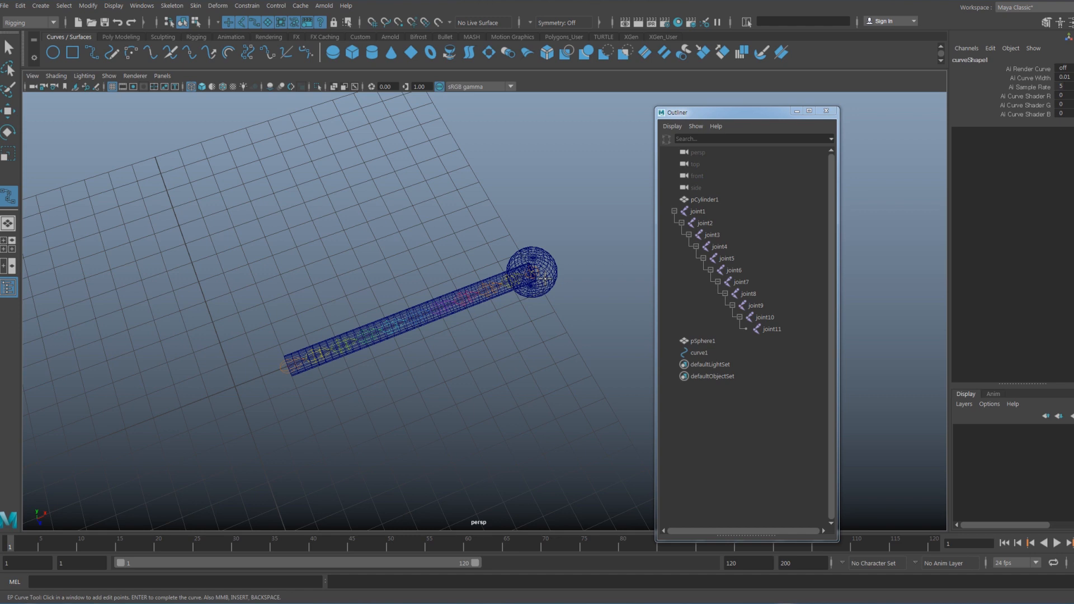
key(Return)
key(w)
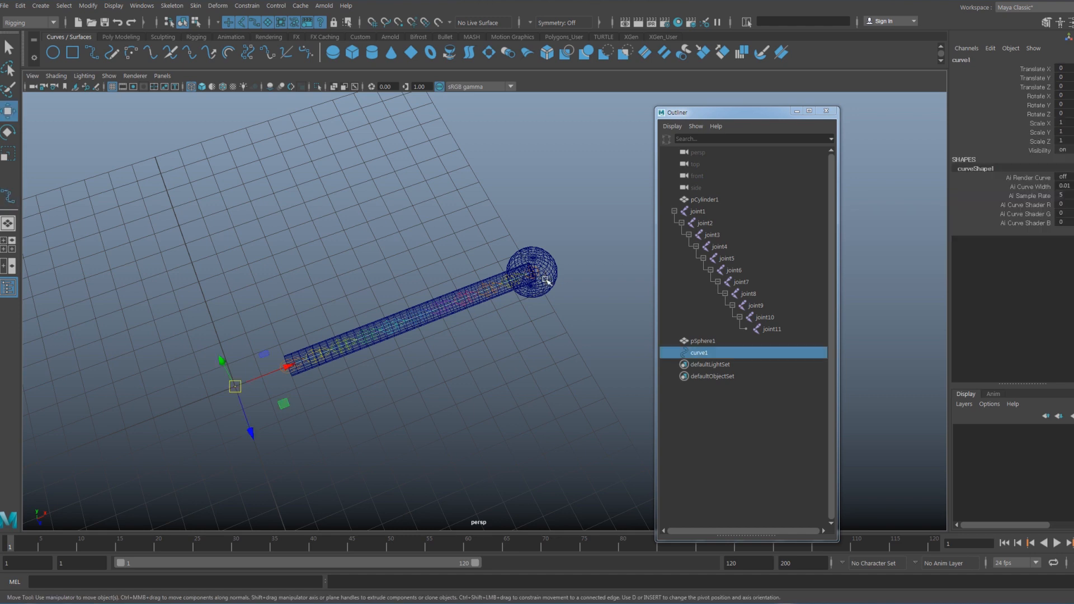
- Open the legacy particles Soft Body options for curve1 and reset them to their defaults
alt+drag(515, 345, 484, 327)
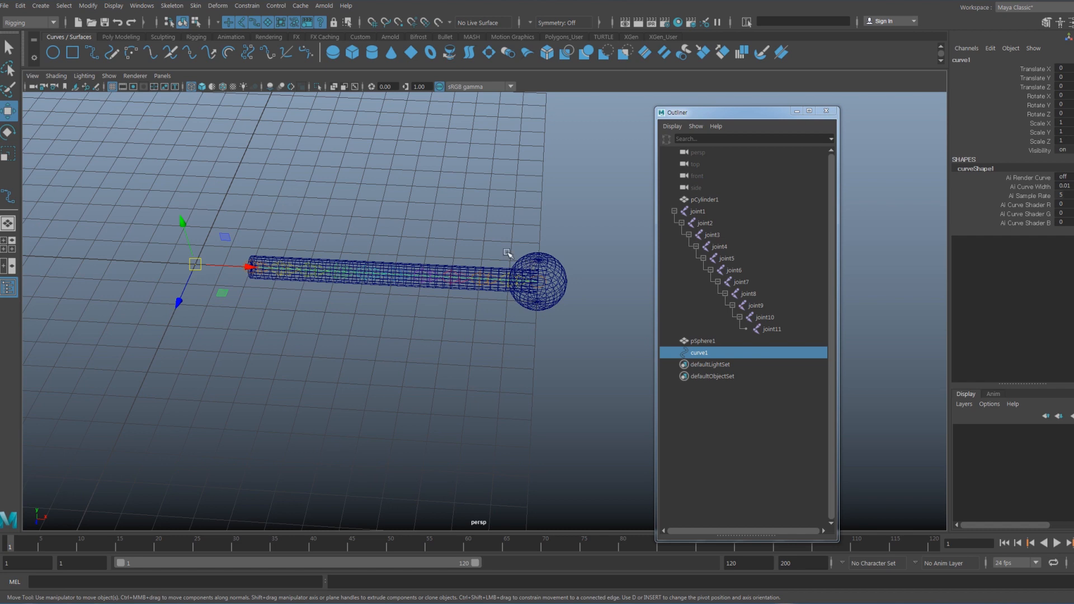
key(space)
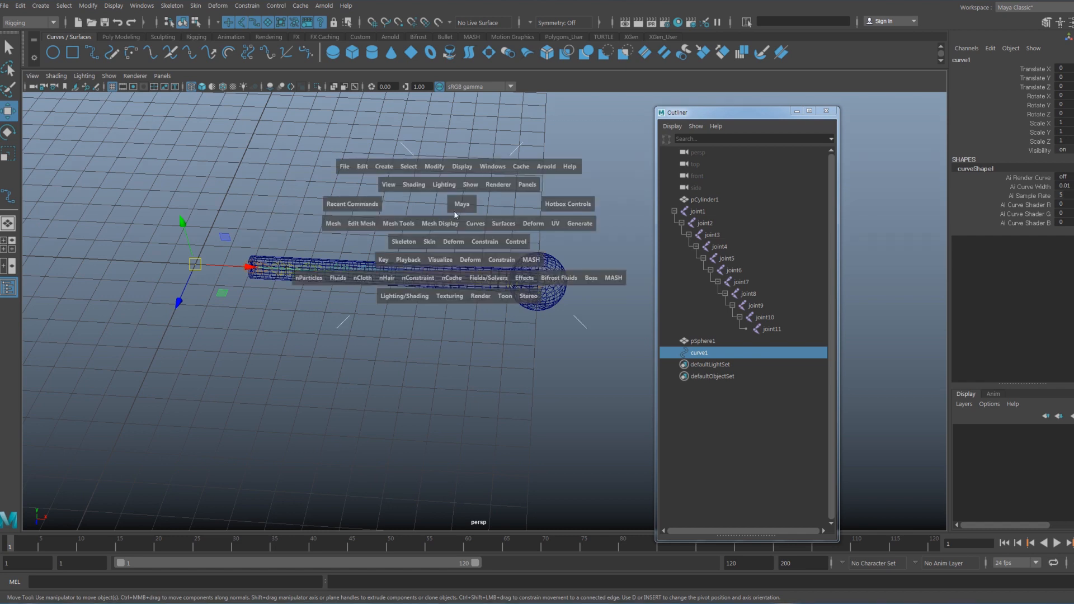
click(311, 280)
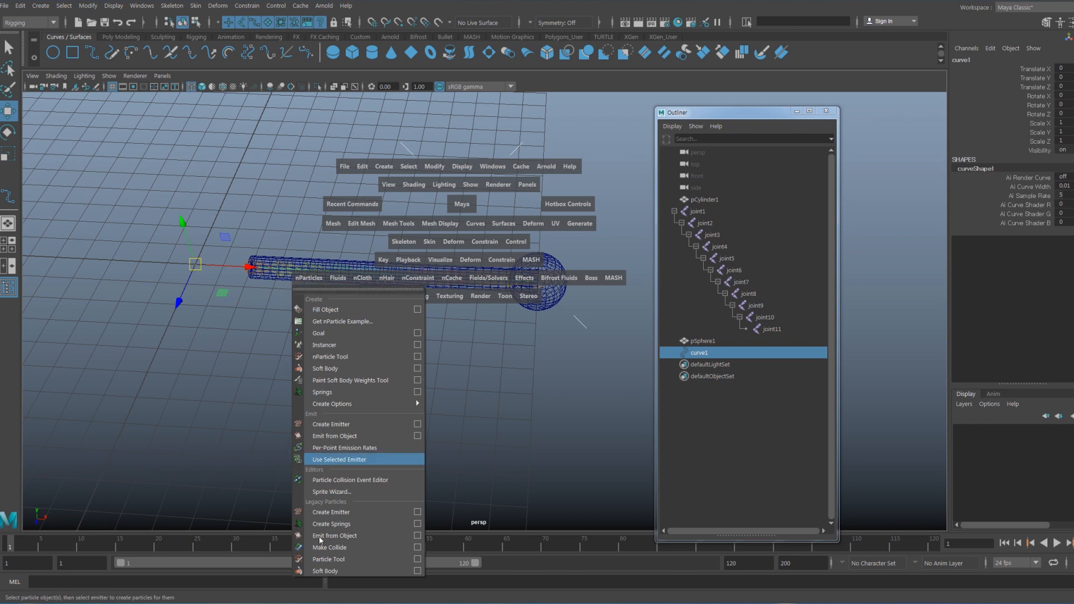
click(417, 572)
click(216, 178)
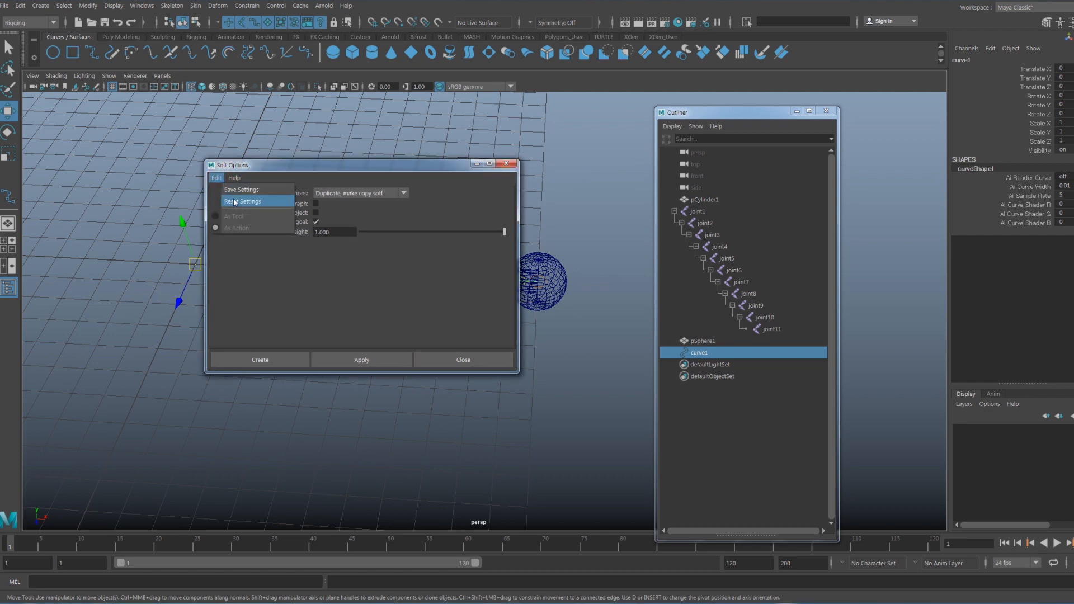
click(239, 202)
click(216, 178)
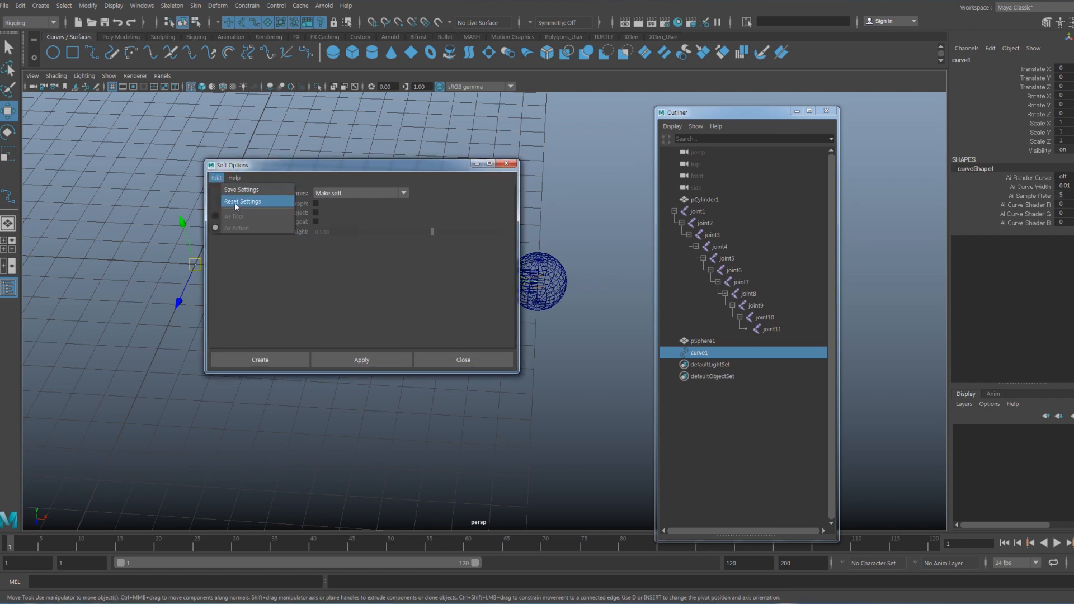
click(235, 203)
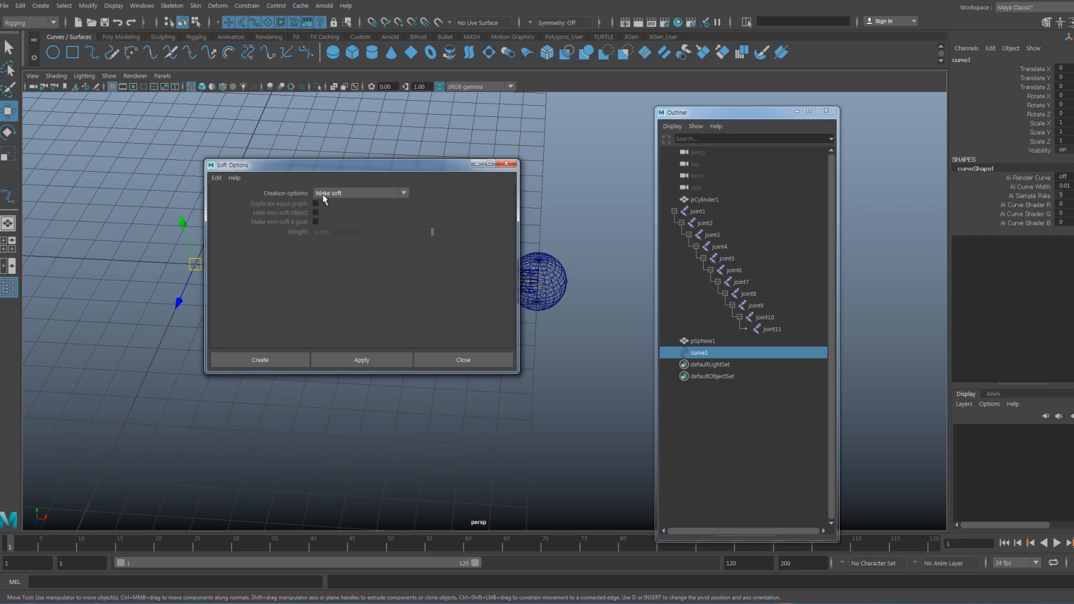
- Create the soft body with Duplicate, make copy soft and Make non-soft a goal at weight 1.000, and expand copyOfcurve1 in the Outliner
click(404, 193)
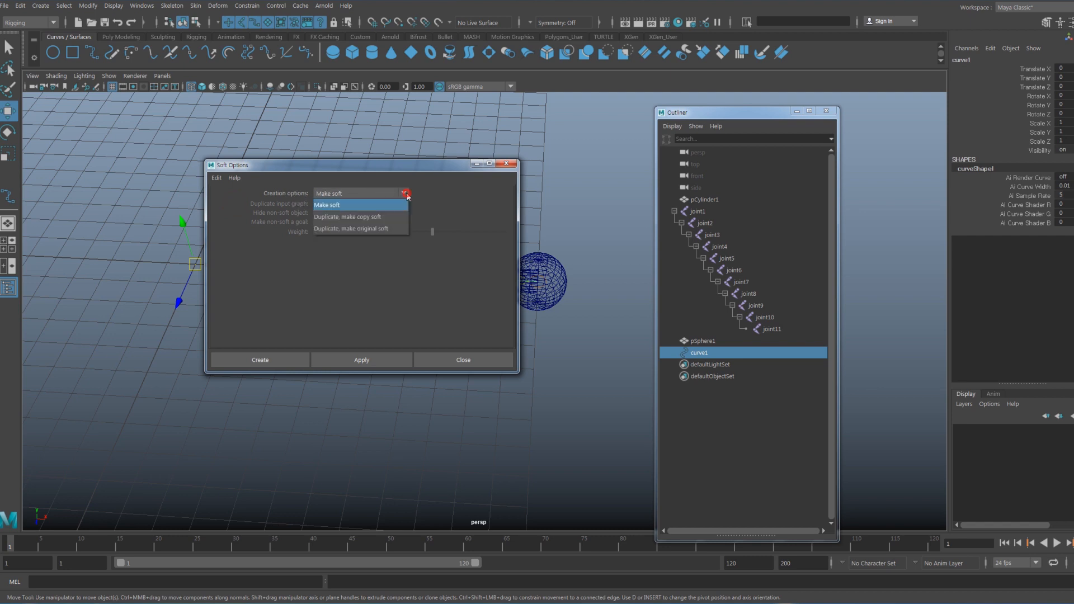
click(384, 217)
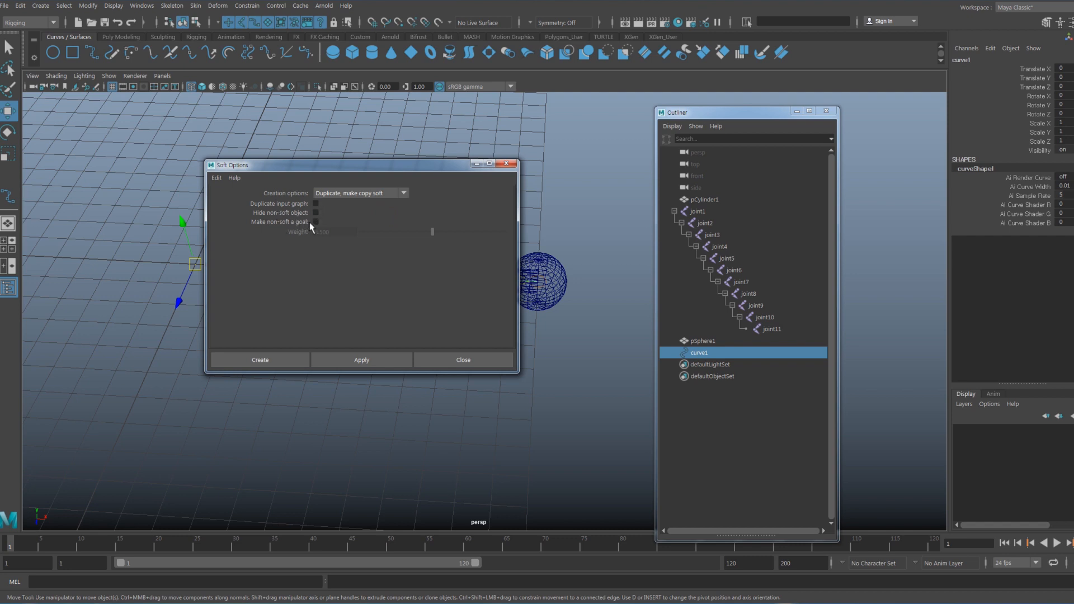
click(316, 222)
drag(433, 232, 566, 243)
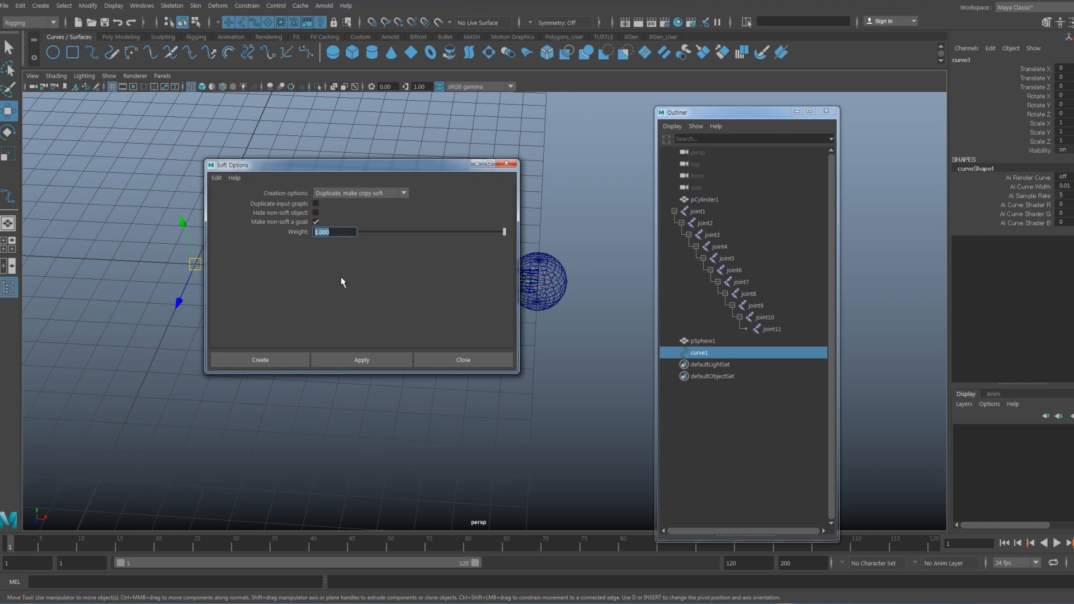
click(280, 359)
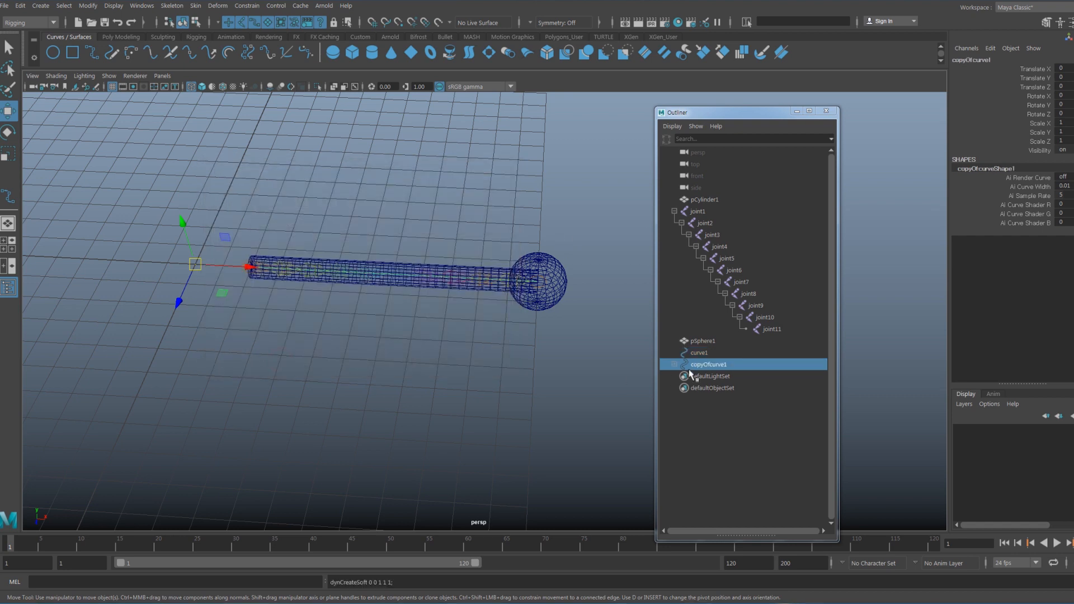
click(674, 364)
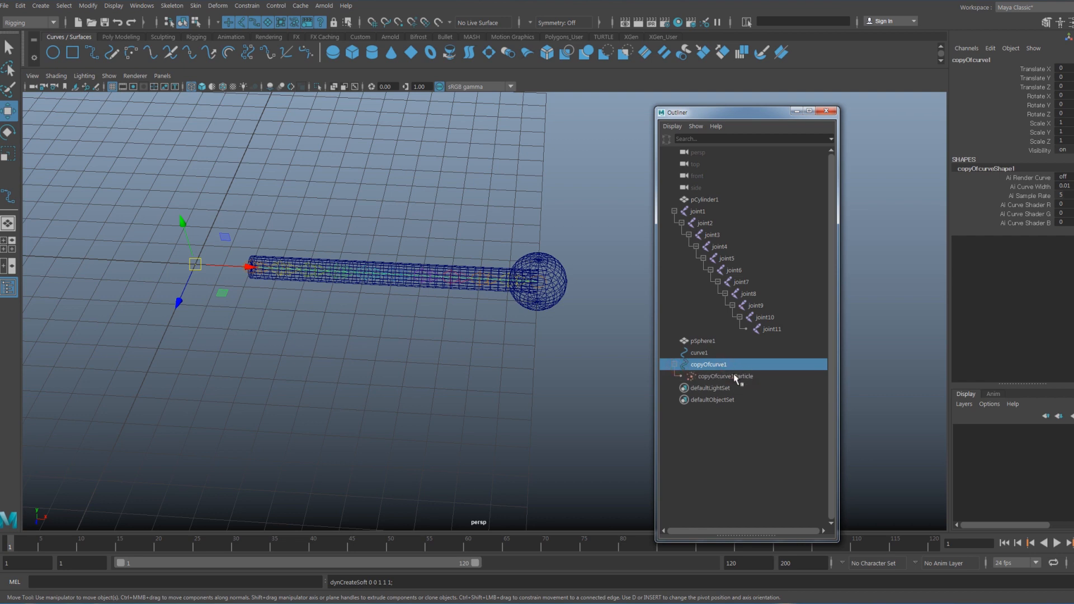
alt+drag(463, 361, 455, 356)
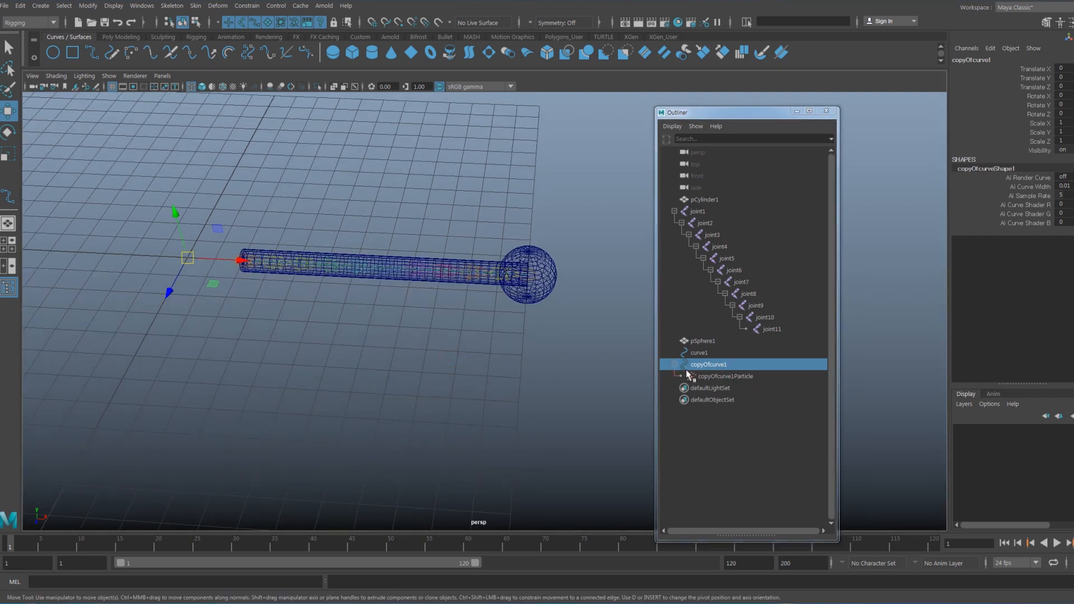